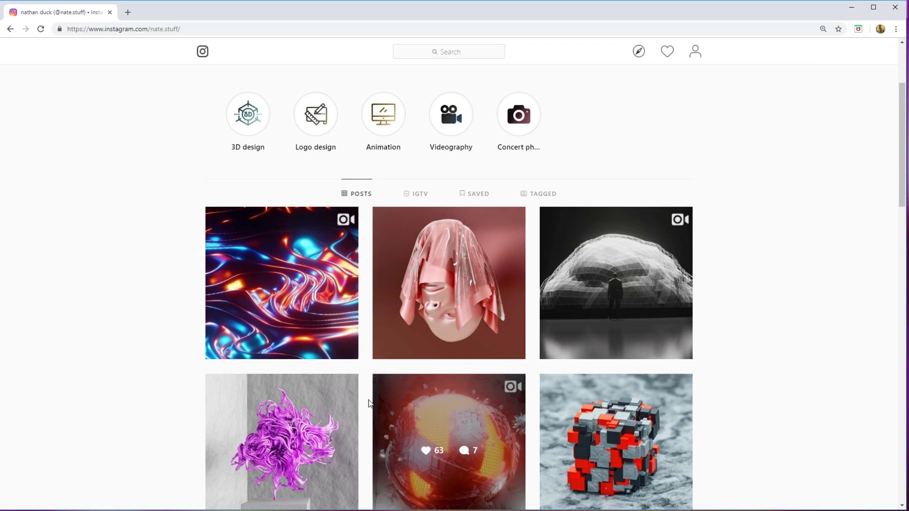
Step: Open the wavy orange-and-blue light animation post on Instagram and play its video
{"action": "left_click", "coordinate": [290, 318]}
{"action": "left_click", "coordinate": [360, 283]}
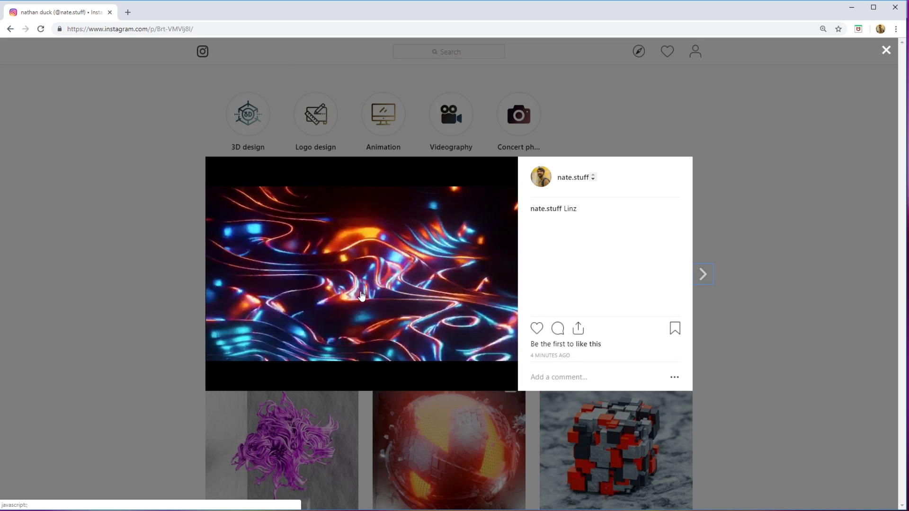
Step: Back in Blender, add a plane and scale it up by 10
{"action": "left_click", "coordinate": [854, 6]}
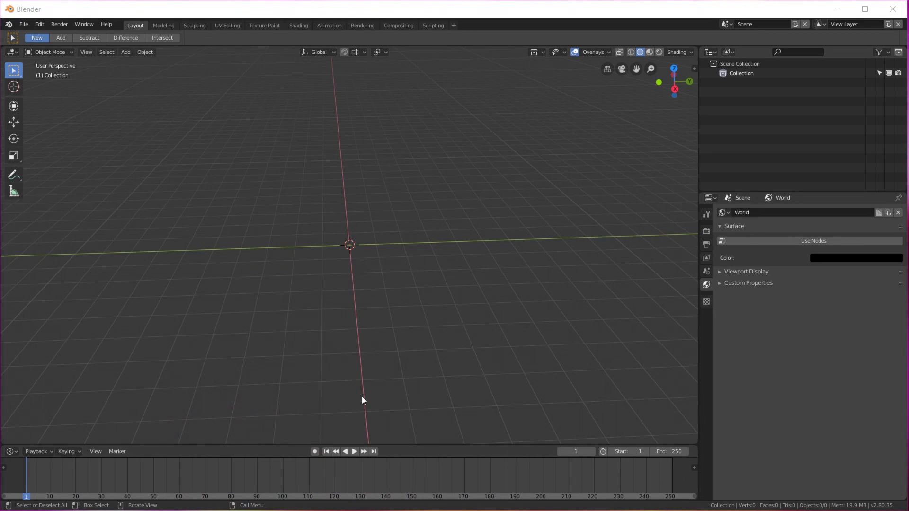
{"action": "key", "text": "shift+a"}
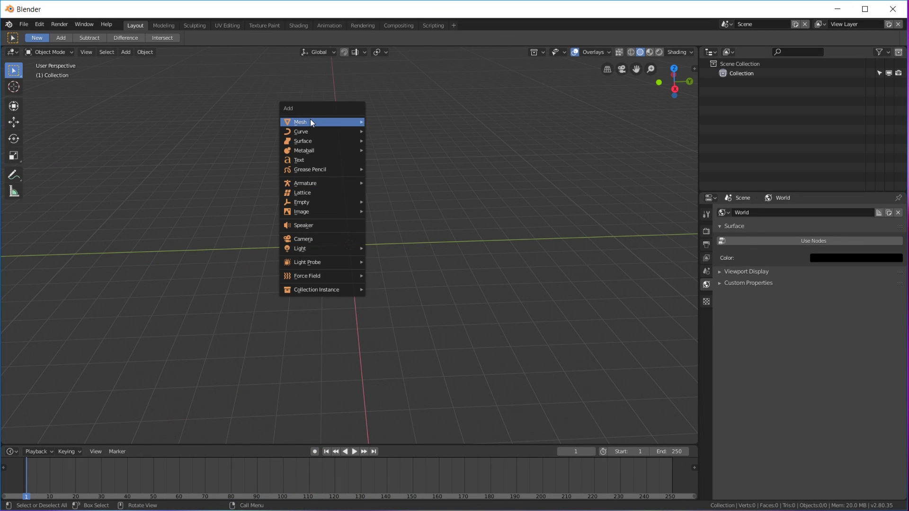
{"action": "mouse_move", "coordinate": [311, 121]}
{"action": "left_click", "coordinate": [393, 124]}
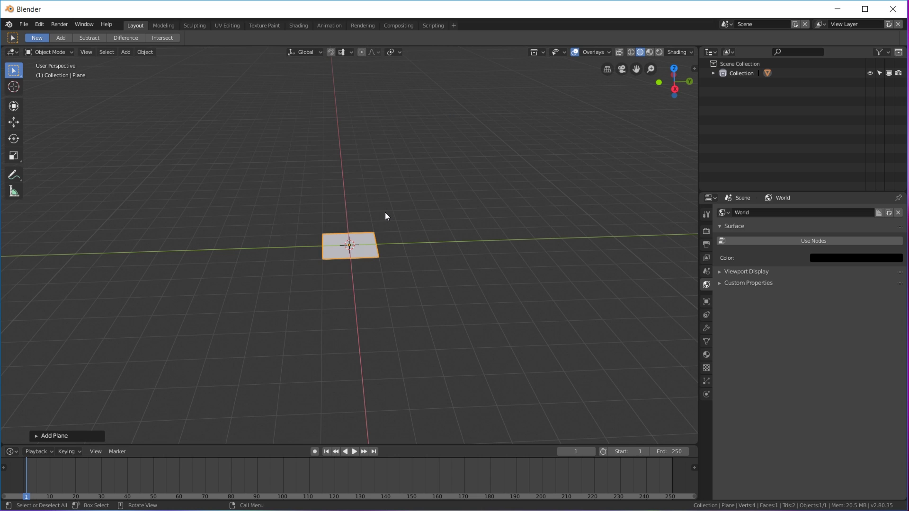
{"action": "type", "text": "s10"}
{"action": "key", "text": "Return"}
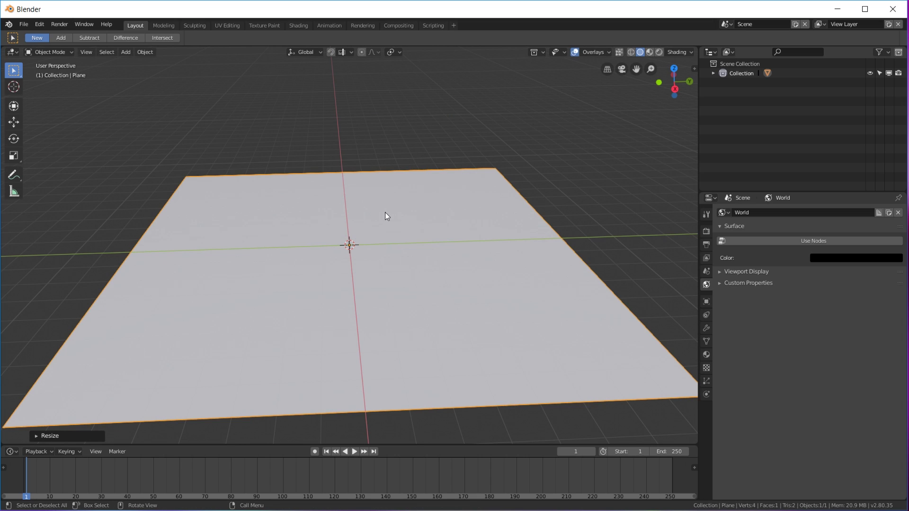
Step: Subdivide the plane's mesh with 100 cuts in Edit Mode
{"action": "key", "text": "Tab"}
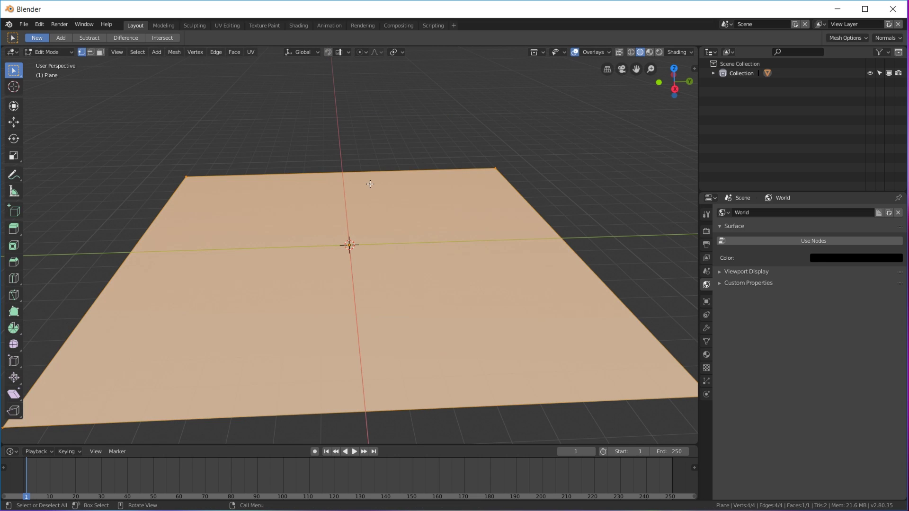
{"action": "right_click", "coordinate": [370, 184]}
{"action": "left_click", "coordinate": [370, 184]}
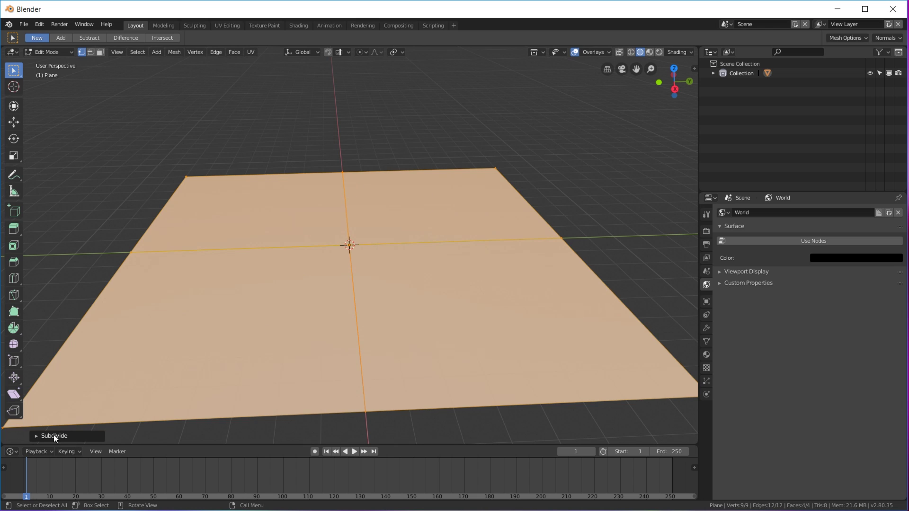
{"action": "left_click", "coordinate": [53, 434]}
{"action": "left_click", "coordinate": [112, 370]}
{"action": "type", "text": "10"}
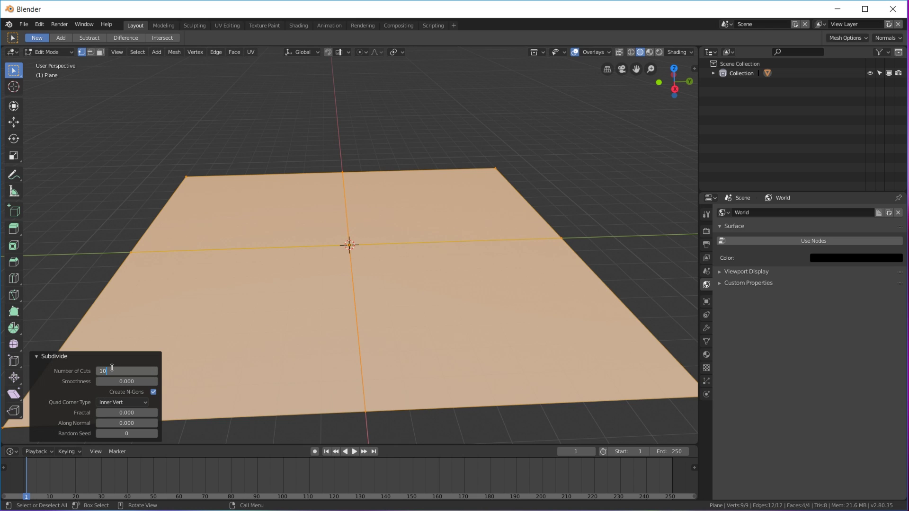
{"action": "type", "text": "0"}
{"action": "key", "text": "Return"}
{"action": "key", "text": "Tab"}
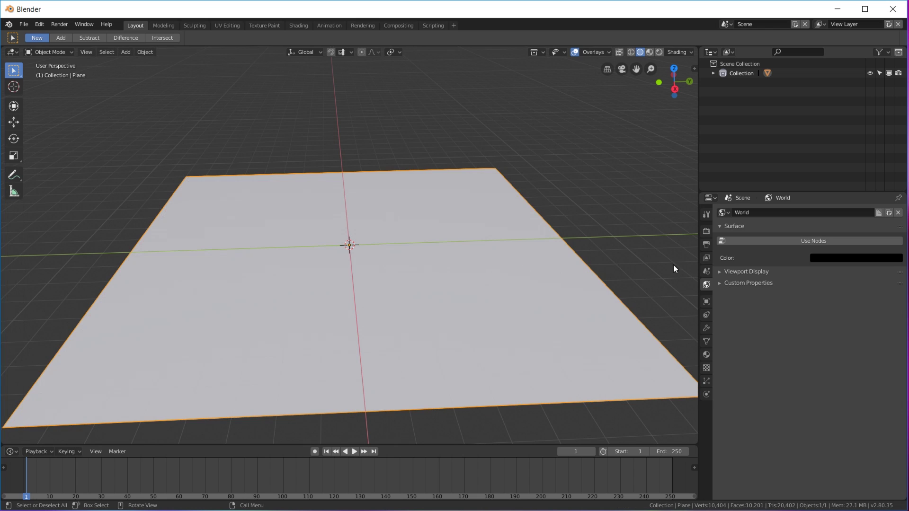
Step: Set the render engine to Eevee in the Render properties
{"action": "left_click", "coordinate": [707, 231]}
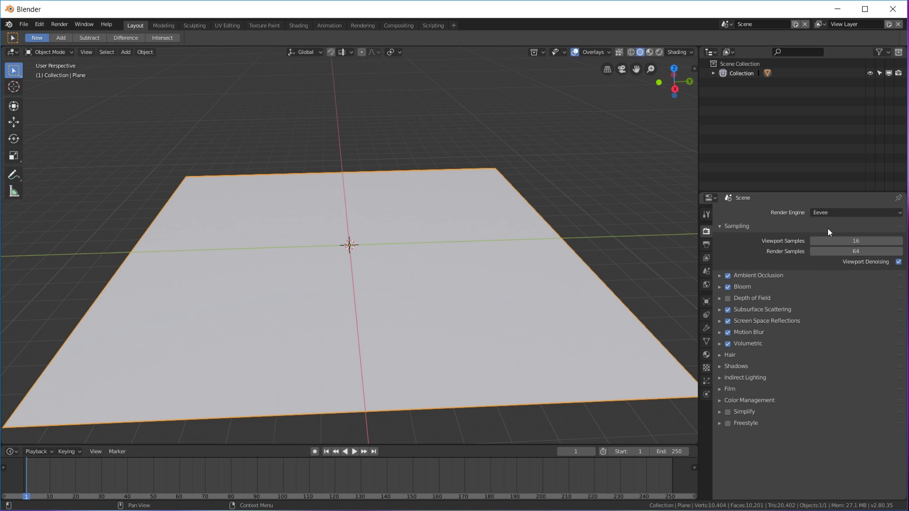
{"action": "left_click", "coordinate": [829, 213]}
{"action": "left_click", "coordinate": [823, 203]}
Step: Add Subdivision Surface and Displace modifiers to the plane
{"action": "left_click", "coordinate": [706, 331]}
{"action": "left_click", "coordinate": [769, 212]}
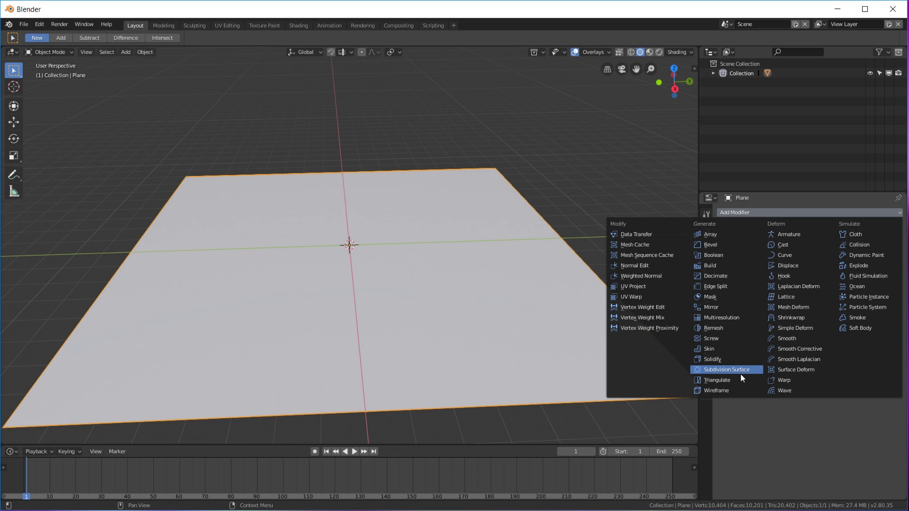
{"action": "left_click", "coordinate": [737, 369]}
{"action": "left_click", "coordinate": [772, 214]}
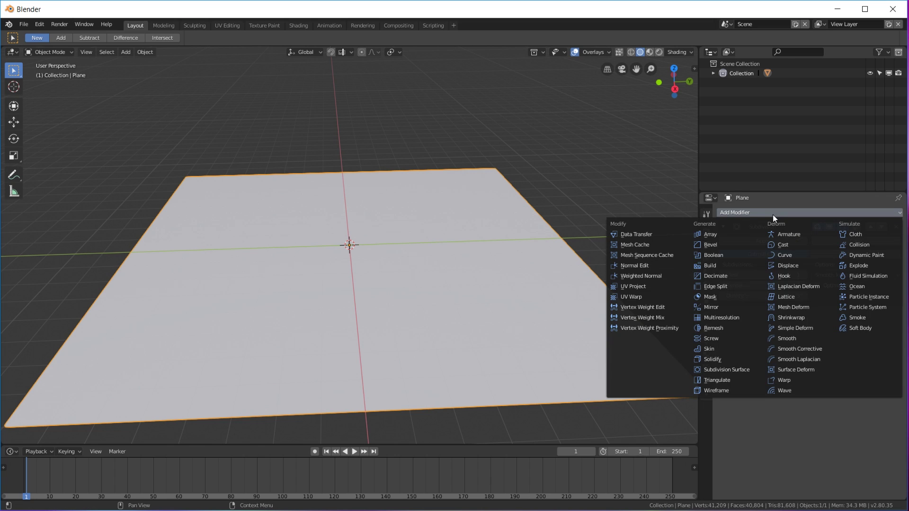
{"action": "left_click", "coordinate": [794, 266]}
Step: Set Displace strength to 0.1 and give it a new Marble texture
{"action": "left_click", "coordinate": [845, 406]}
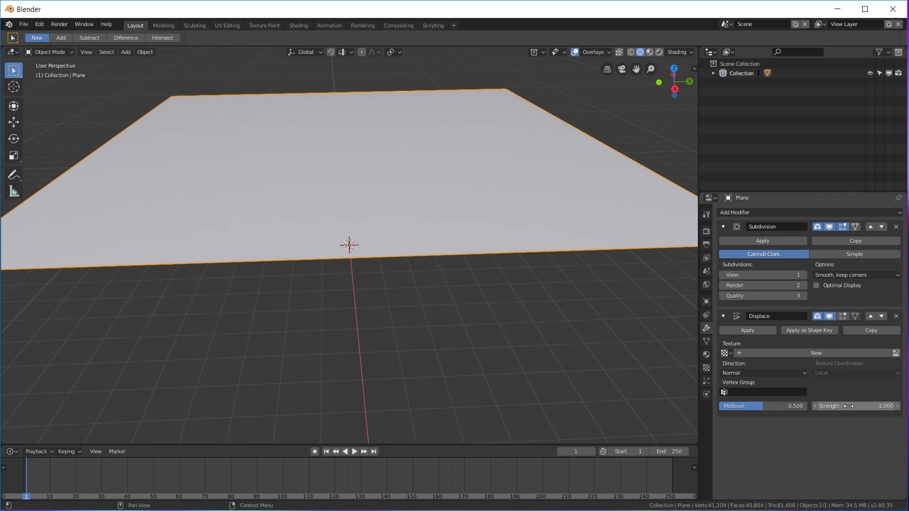
{"action": "type", "text": "0.1"}
{"action": "key", "text": "Return"}
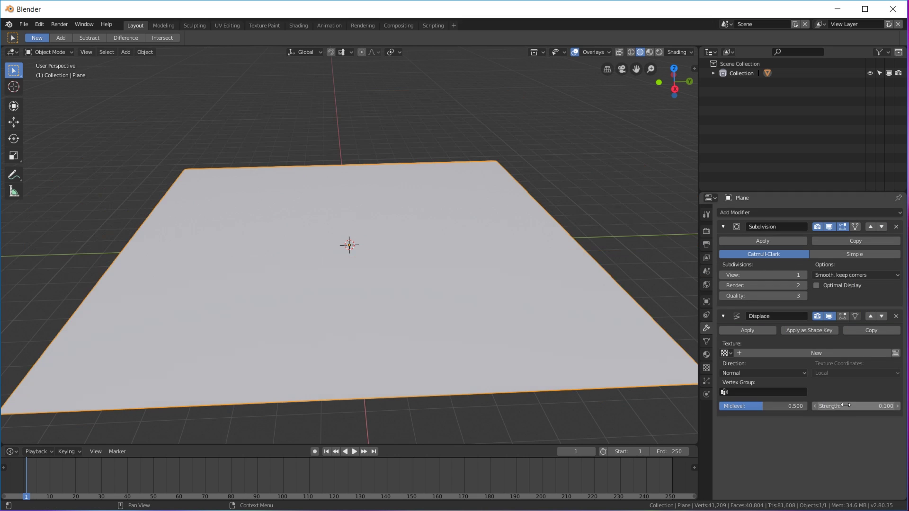
{"action": "left_click", "coordinate": [800, 355]}
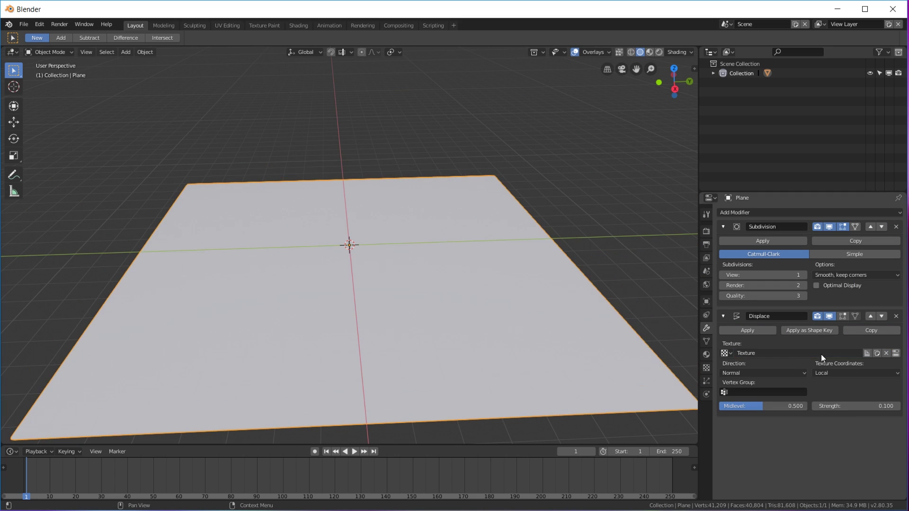
{"action": "left_click", "coordinate": [895, 353]}
{"action": "left_click", "coordinate": [812, 240]}
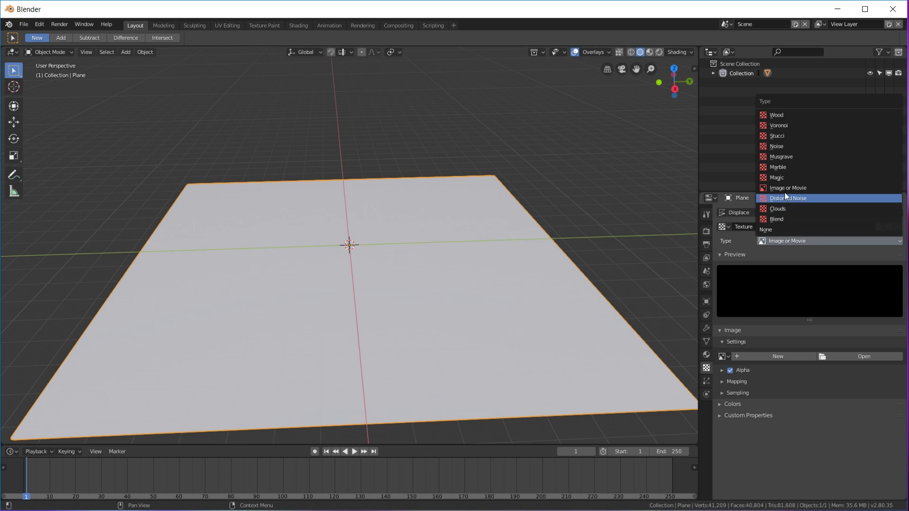
{"action": "left_click", "coordinate": [786, 168]}
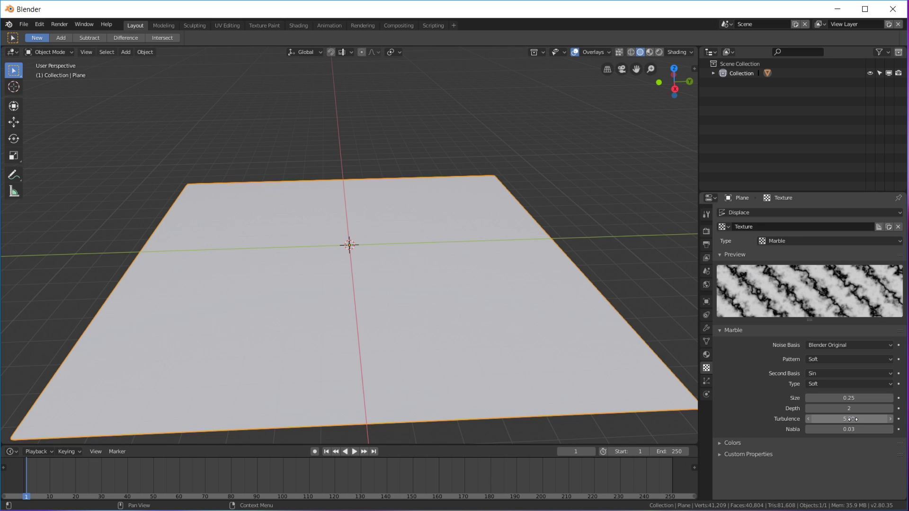
Step: Tune the Marble texture to turbulence 4.20, depth 0 and size 2.00 for broad waves
{"action": "key", "text": "BackSpace"}
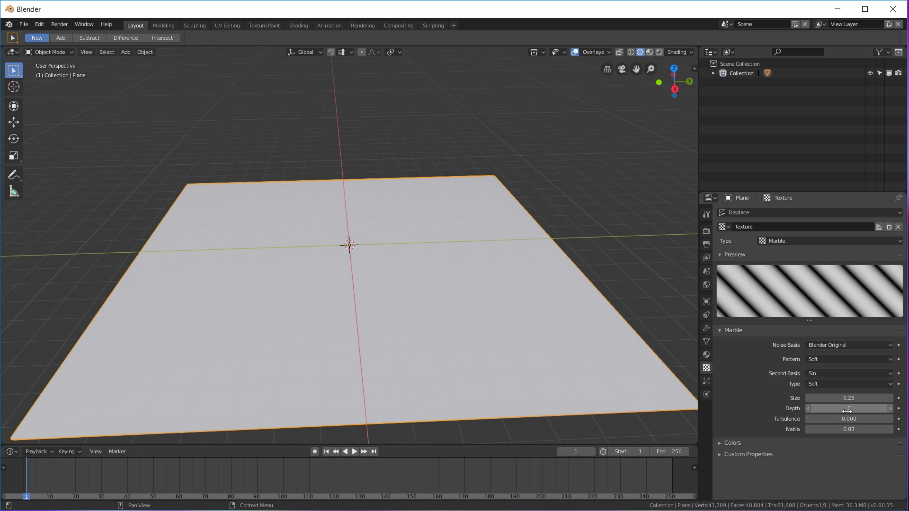
{"action": "mouse_move", "coordinate": [849, 419]}
{"action": "left_mouse_down"}
{"action": "mouse_move", "coordinate": [893, 419]}
{"action": "mouse_move", "coordinate": [857, 409]}
{"action": "left_mouse_up"}
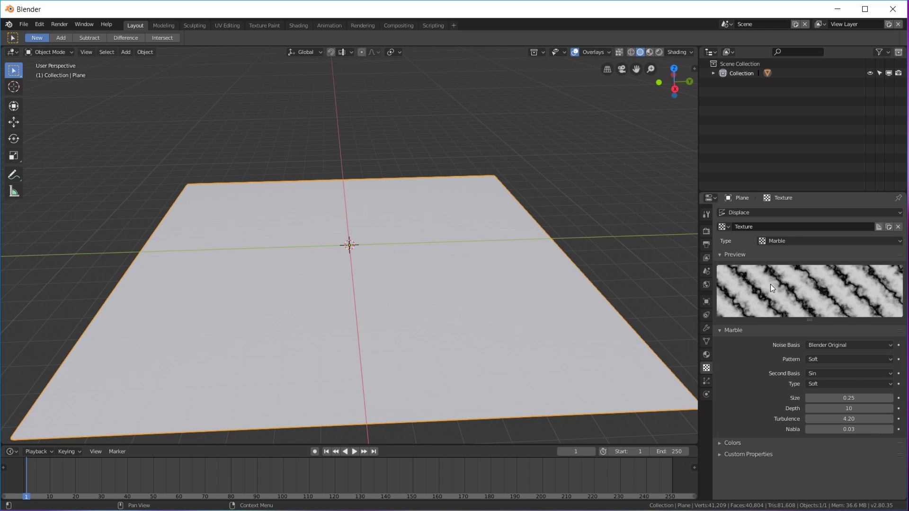
{"action": "left_click_drag", "start_coordinate": [851, 410], "coordinate": [885, 398]}
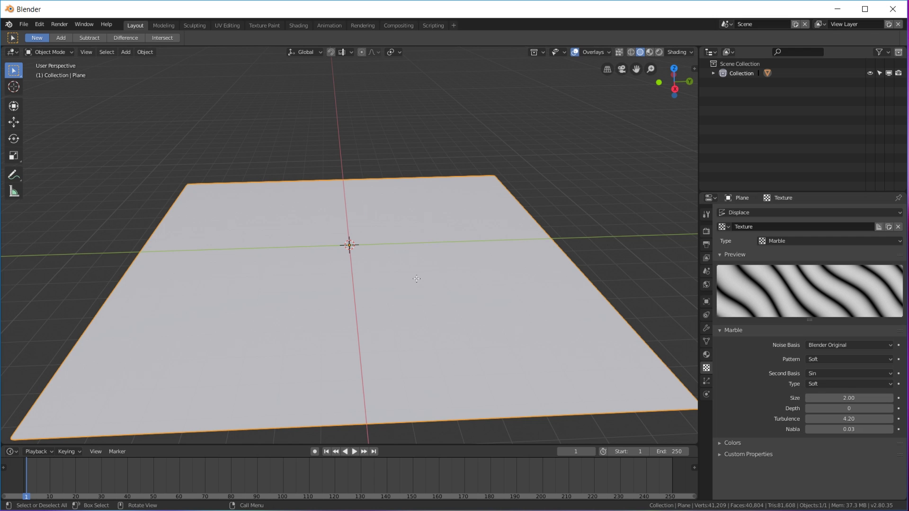
{"action": "mouse_move", "coordinate": [416, 282]}
{"action": "middle_mouse_down"}
{"action": "mouse_move", "coordinate": [368, 286]}
{"action": "mouse_move", "coordinate": [288, 266]}
{"action": "mouse_move", "coordinate": [294, 307]}
{"action": "mouse_move", "coordinate": [374, 286]}
{"action": "mouse_move", "coordinate": [301, 331]}
{"action": "mouse_move", "coordinate": [332, 271]}
{"action": "mouse_move", "coordinate": [299, 309]}
{"action": "mouse_move", "coordinate": [363, 246]}
{"action": "middle_mouse_up"}
{"action": "key", "text": "Tab"}
{"action": "key", "text": "Tab"}
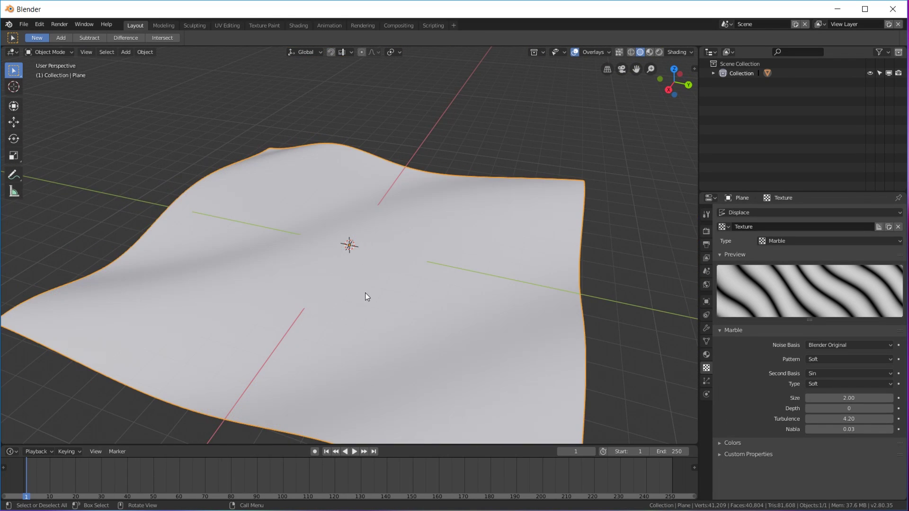
{"action": "mouse_move", "coordinate": [365, 296]}
{"action": "middle_mouse_down"}
{"action": "mouse_move", "coordinate": [380, 286]}
{"action": "mouse_move", "coordinate": [373, 229]}
{"action": "middle_mouse_up"}
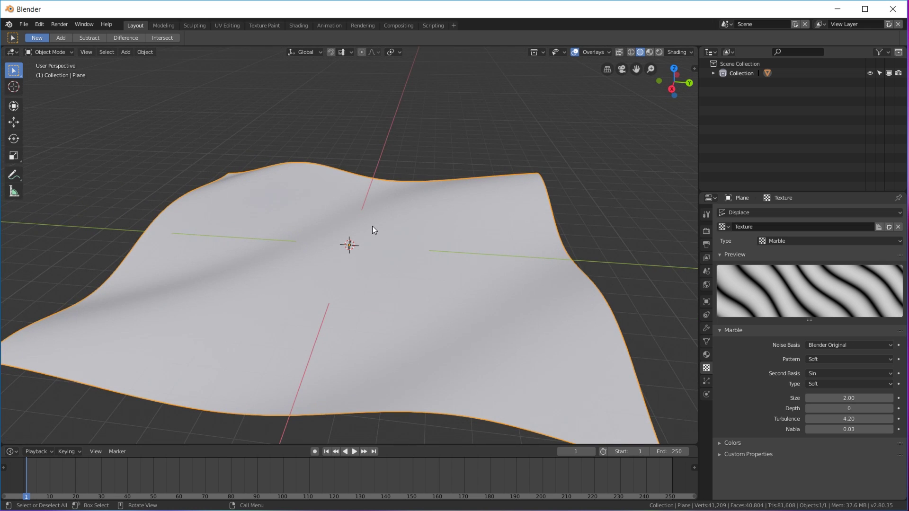
Step: Add a Bezier circle curve and a plain axes Empty to the scene
{"action": "key", "text": "shift+a"}
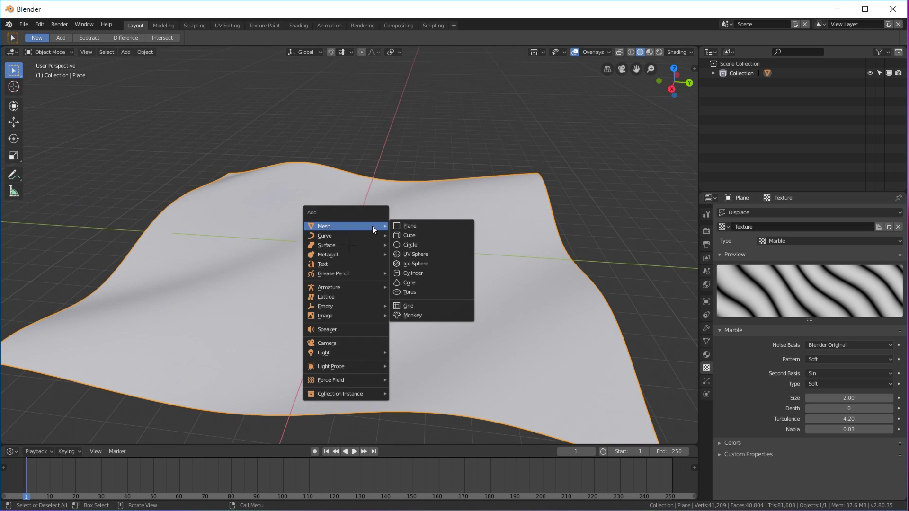
{"action": "mouse_move", "coordinate": [334, 237]}
{"action": "left_click", "coordinate": [422, 247]}
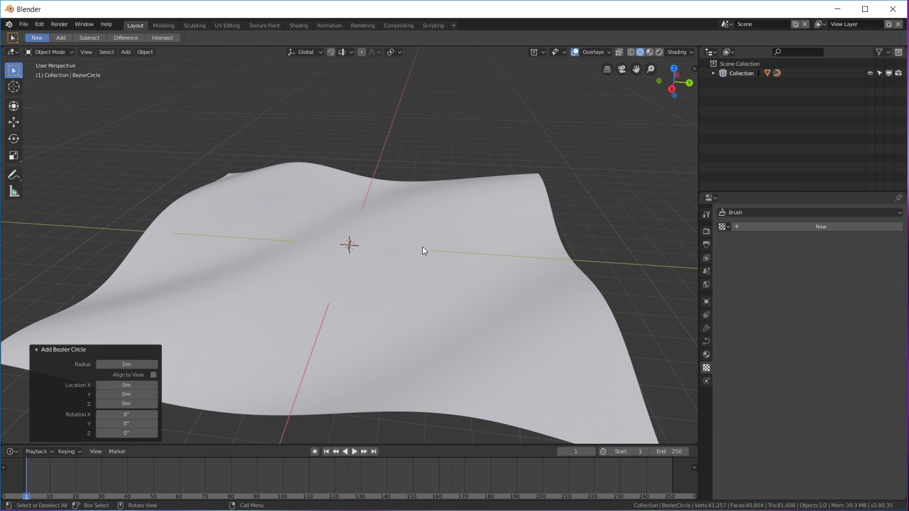
{"action": "key", "text": "shift+a"}
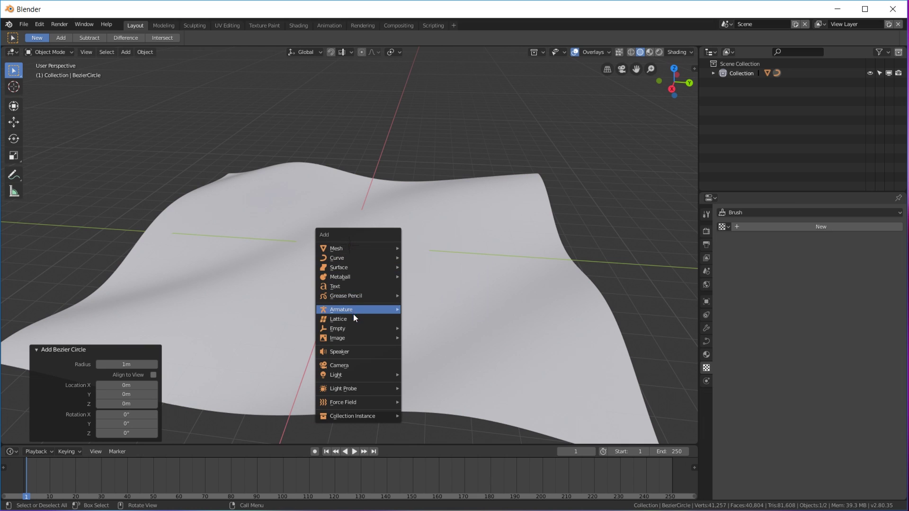
{"action": "mouse_move", "coordinate": [351, 328]}
{"action": "left_click", "coordinate": [425, 329]}
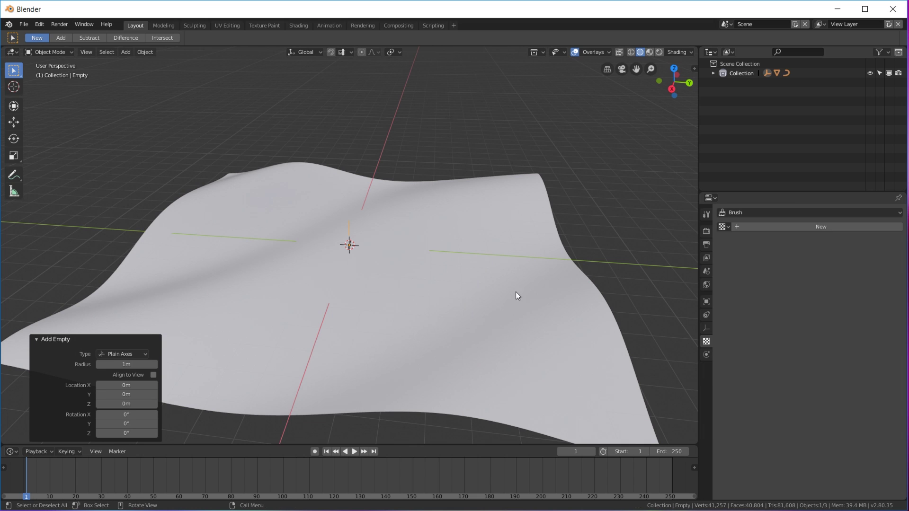
Step: Give the Empty a Follow Path constraint targeting the BezierCircle
{"action": "left_click", "coordinate": [714, 73]}
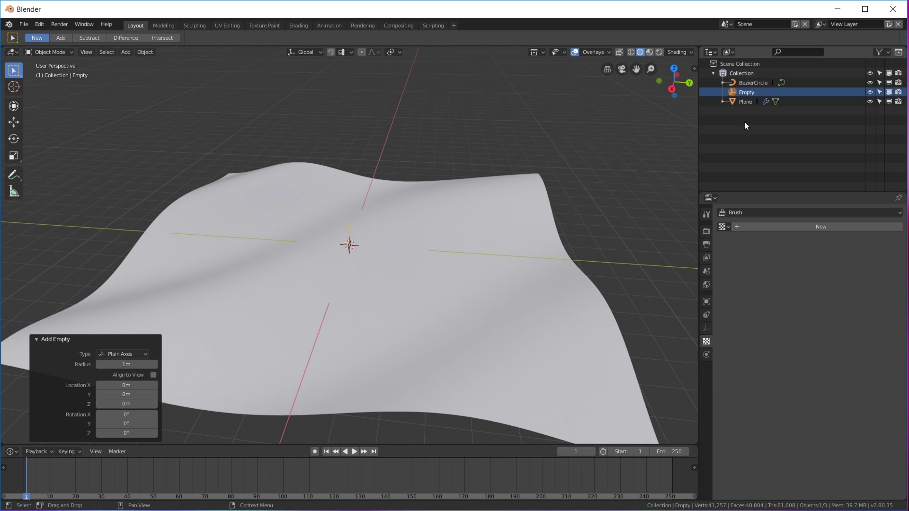
{"action": "left_click", "coordinate": [706, 315]}
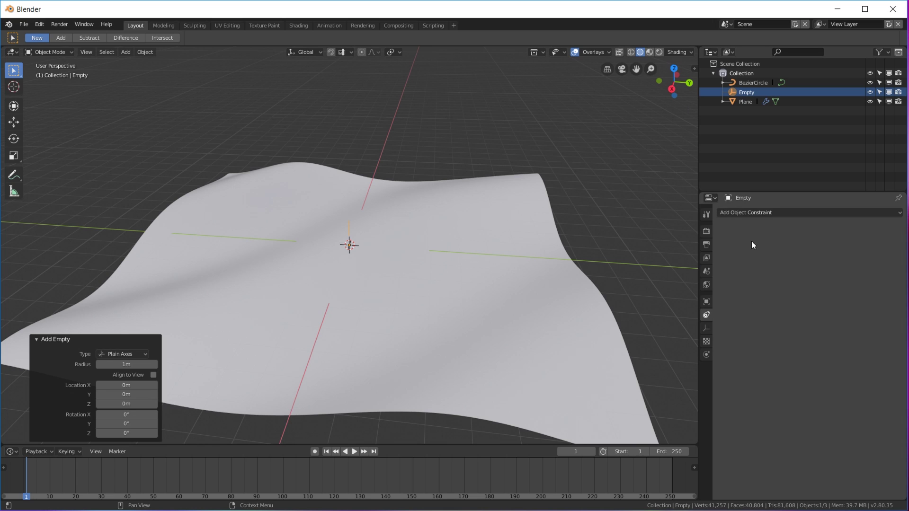
{"action": "left_click", "coordinate": [754, 213]}
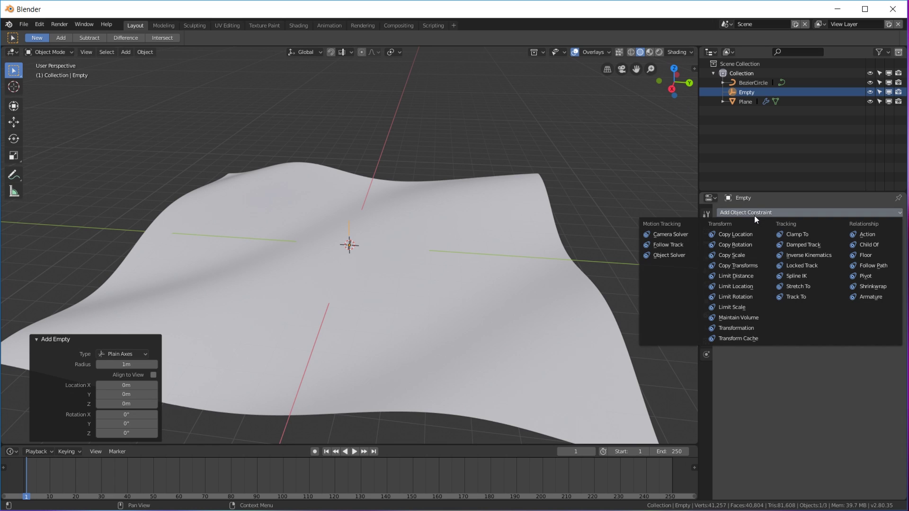
{"action": "left_click", "coordinate": [880, 265]}
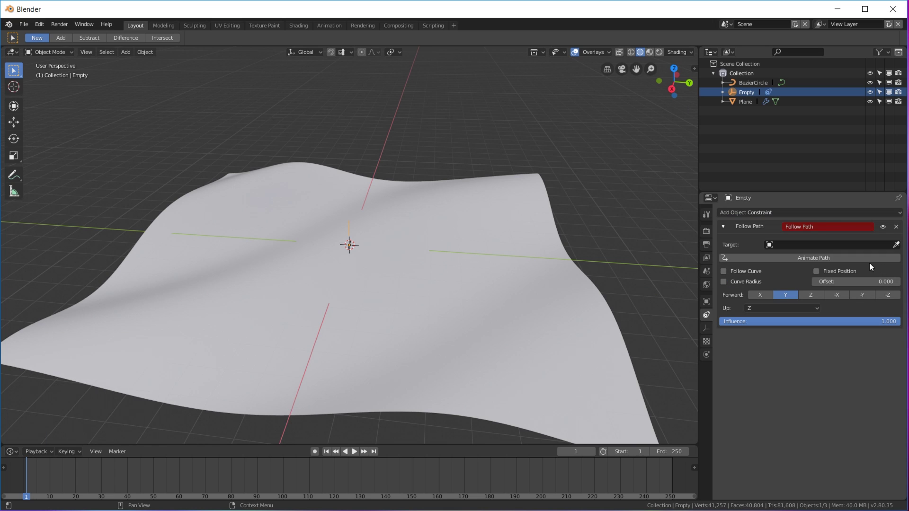
{"action": "left_click", "coordinate": [805, 245]}
{"action": "left_click", "coordinate": [802, 259]}
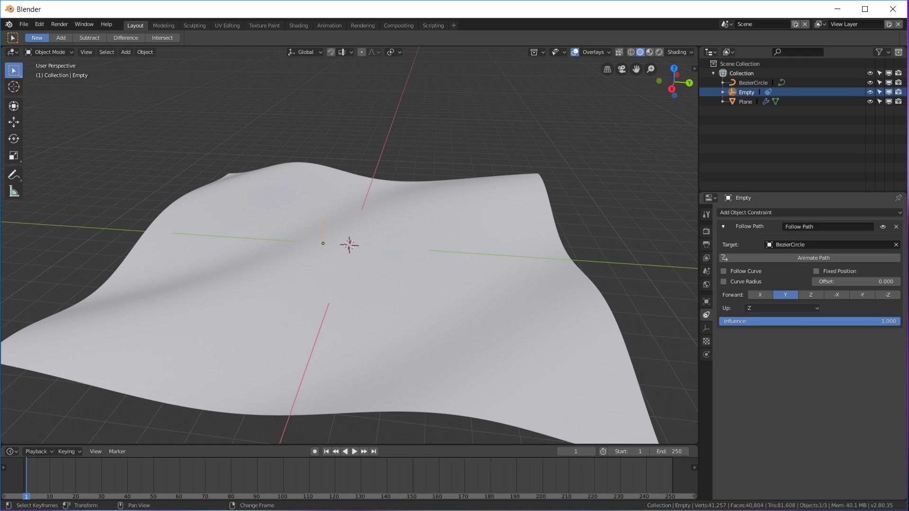
Step: Set the scene's end frame to 120 and fit the timeline to the range
{"action": "left_click", "coordinate": [668, 452]}
{"action": "type", "text": "120"}
{"action": "key", "text": "Return"}
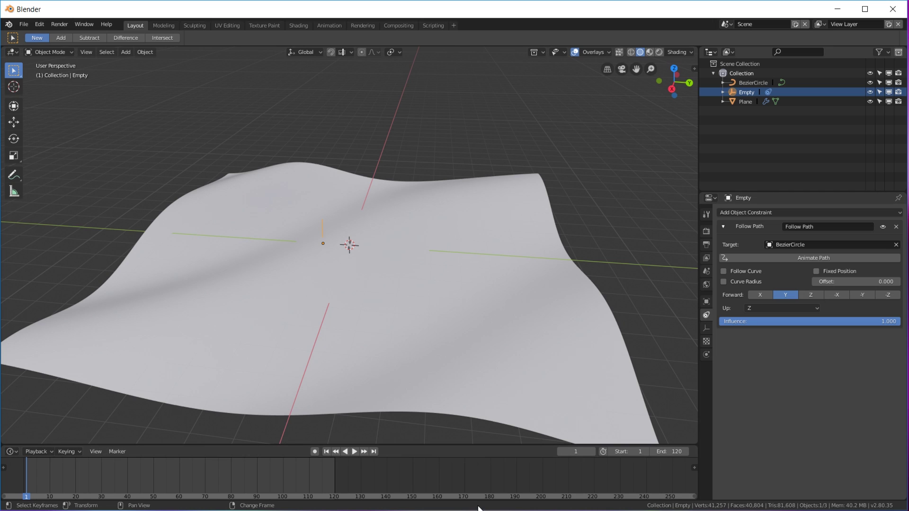
{"action": "key", "text": "Home"}
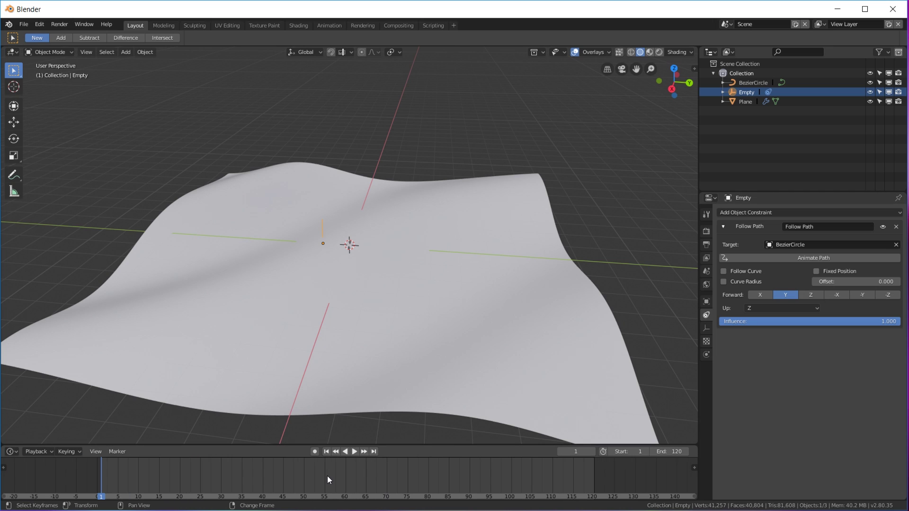
Step: Set the default interpolation for new keyframes to Linear in Editing preferences
{"action": "left_click", "coordinate": [40, 25]}
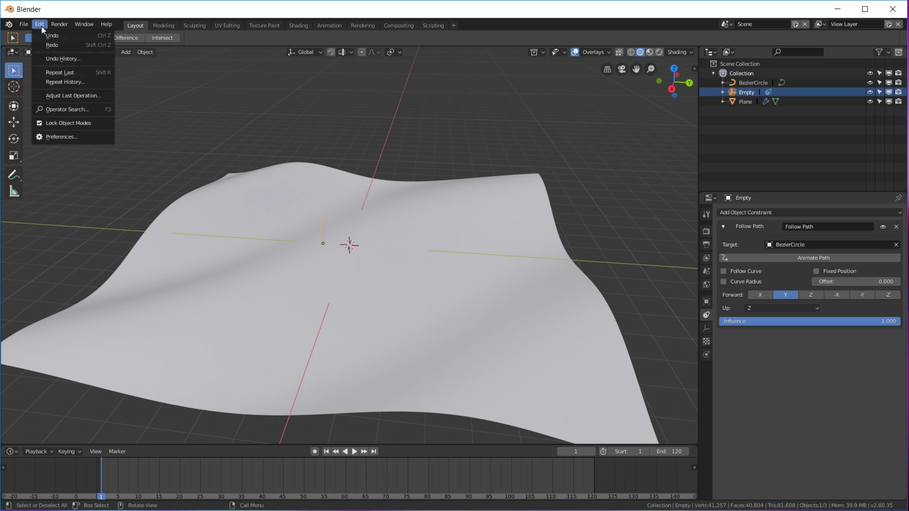
{"action": "left_click", "coordinate": [72, 135]}
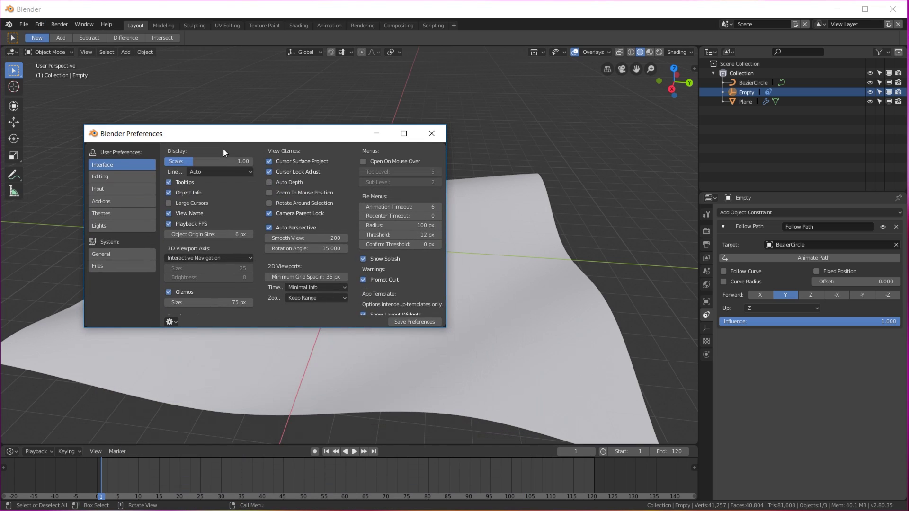
{"action": "left_click", "coordinate": [118, 177]}
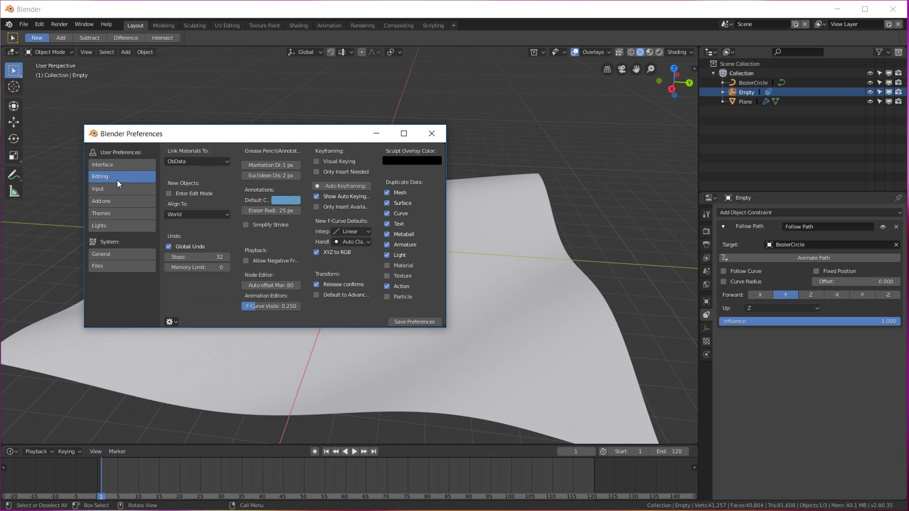
{"action": "left_click", "coordinate": [359, 231]}
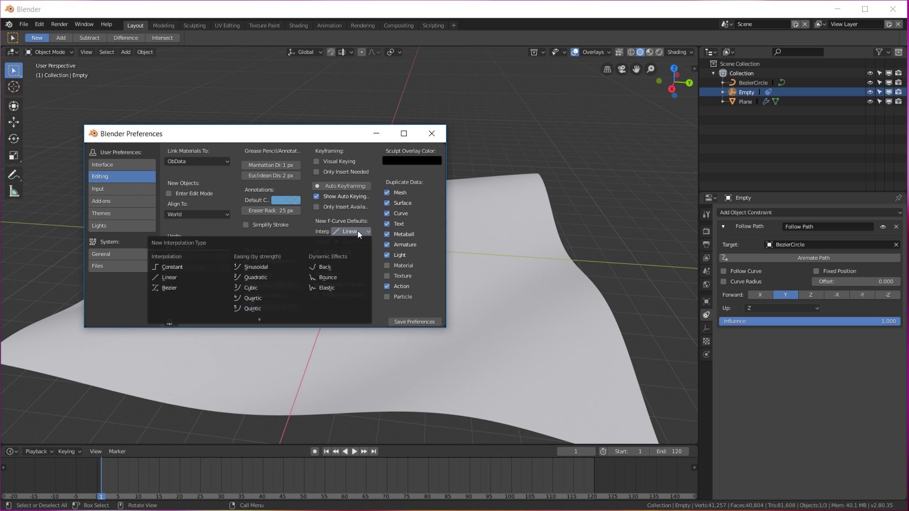
{"action": "left_click", "coordinate": [184, 280]}
{"action": "left_click", "coordinate": [431, 133]}
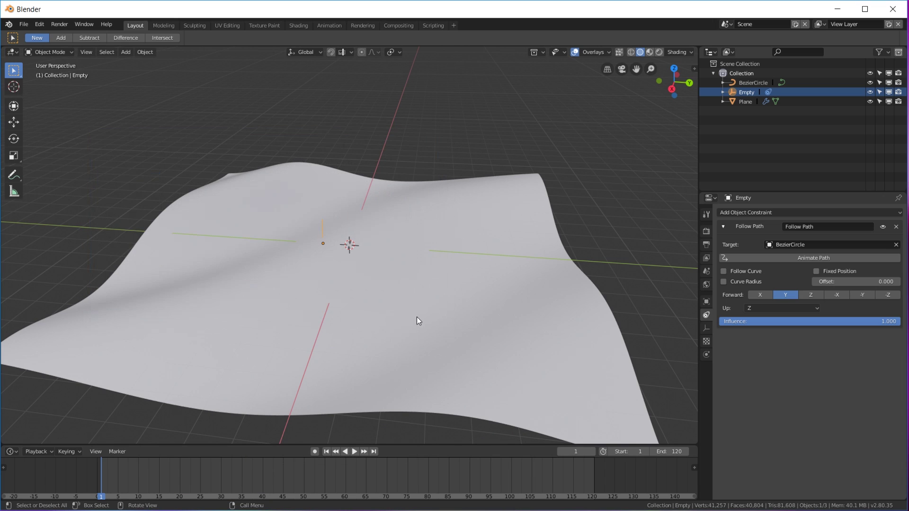
Step: Keyframe the Follow Path offset at 0 on frame 1 and 100 on frame 121
{"action": "right_click", "coordinate": [846, 283]}
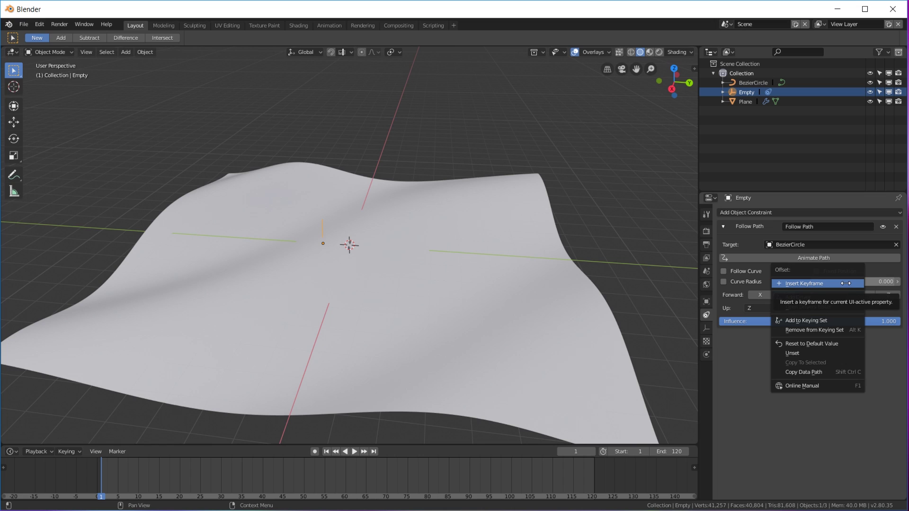
{"action": "left_click", "coordinate": [846, 283]}
{"action": "left_click", "coordinate": [374, 452]}
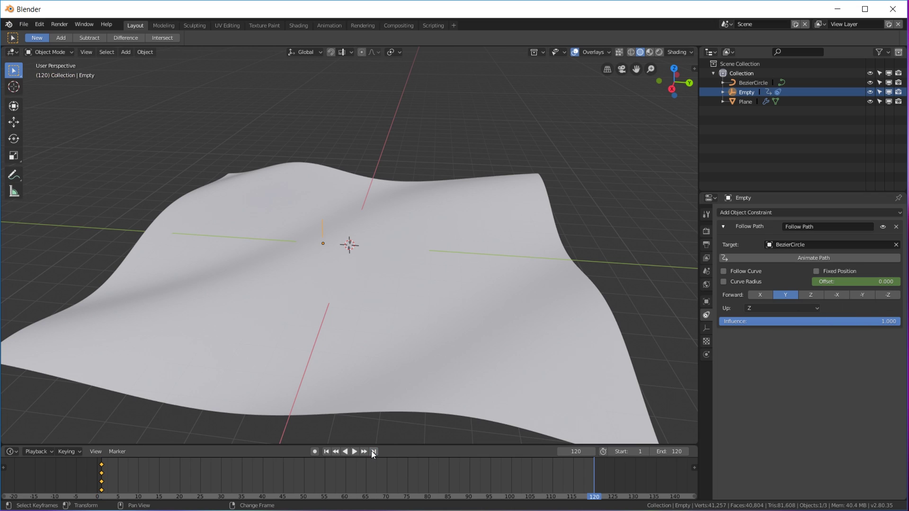
{"action": "key", "text": "Right"}
{"action": "left_click", "coordinate": [842, 283]}
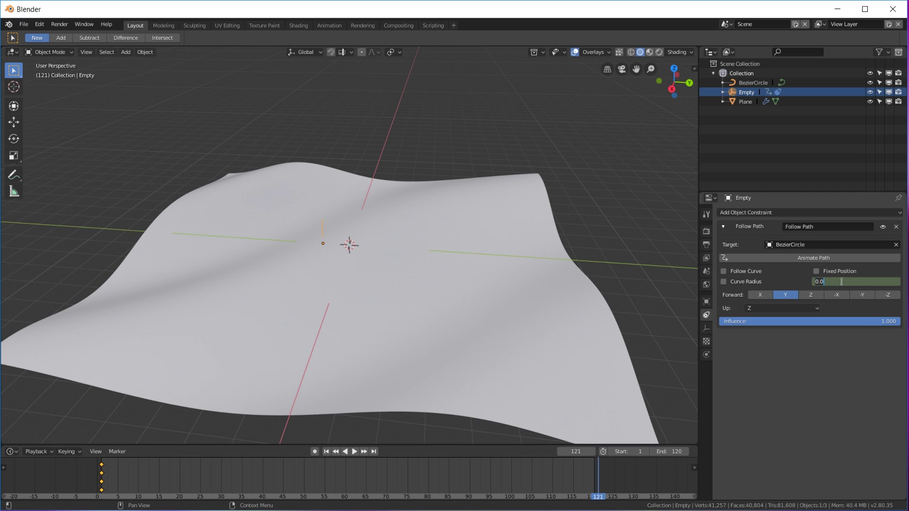
{"action": "key", "text": "Return"}
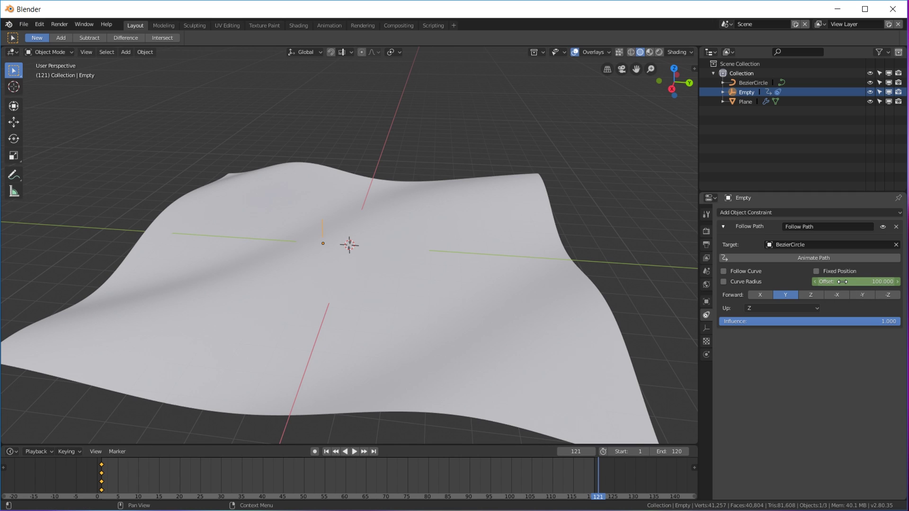
{"action": "right_click", "coordinate": [842, 282]}
{"action": "left_click", "coordinate": [838, 281]}
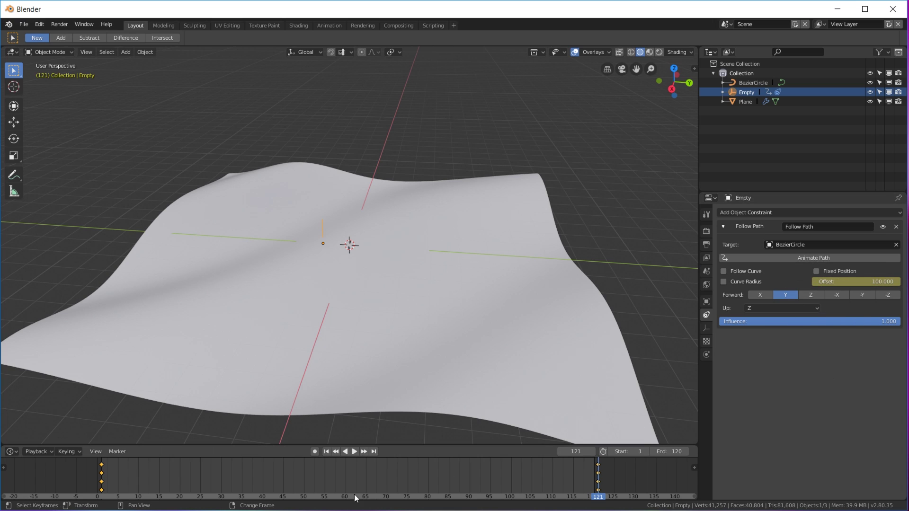
{"action": "left_click", "coordinate": [326, 453]}
Step: Hide the Plane to preview the Empty's circular path, then unhide it and show its modifiers
{"action": "left_click", "coordinate": [392, 335]}
{"action": "key", "text": "h"}
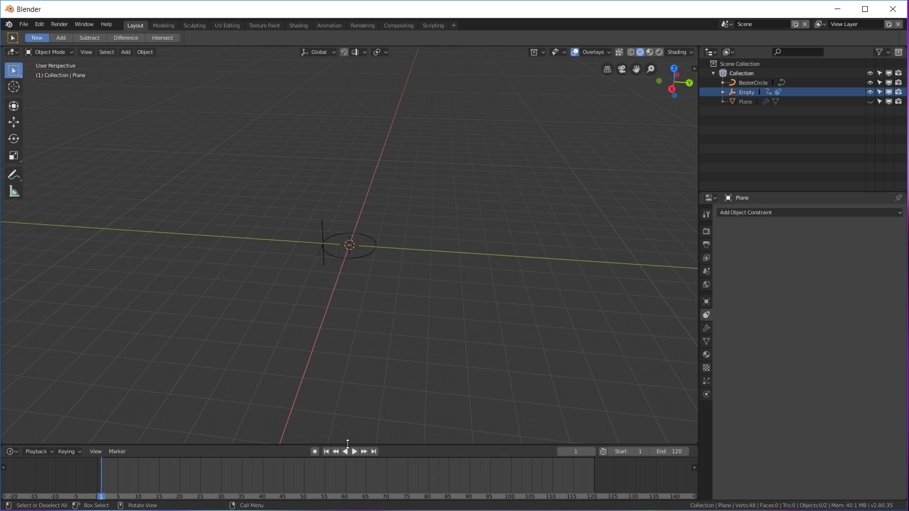
{"action": "left_click", "coordinate": [355, 451]}
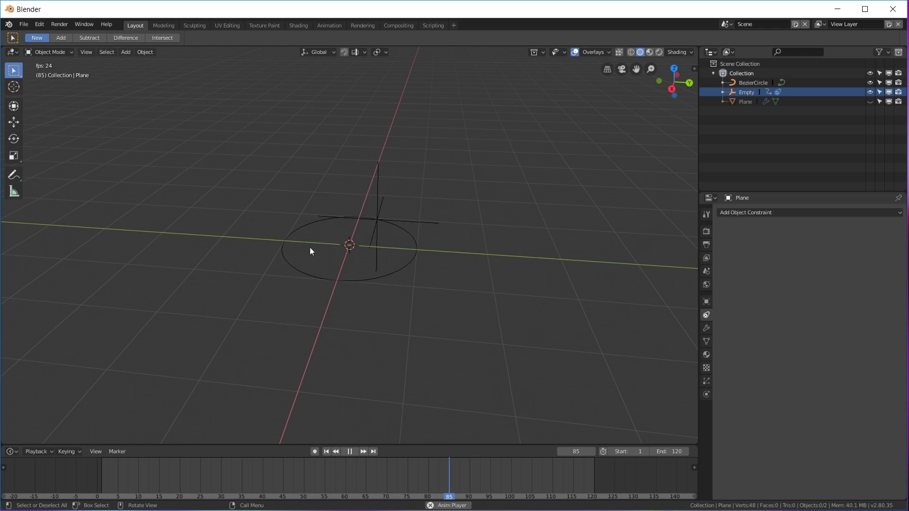
{"action": "left_click", "coordinate": [327, 451]}
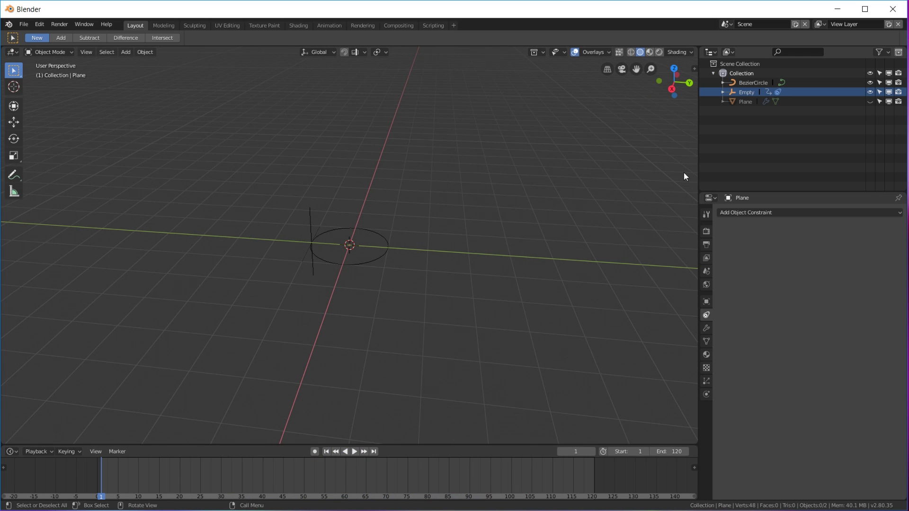
{"action": "key", "text": "alt+h"}
{"action": "scroll", "coordinate": [471, 303], "scroll_direction": "down", "scroll_amount": 3}
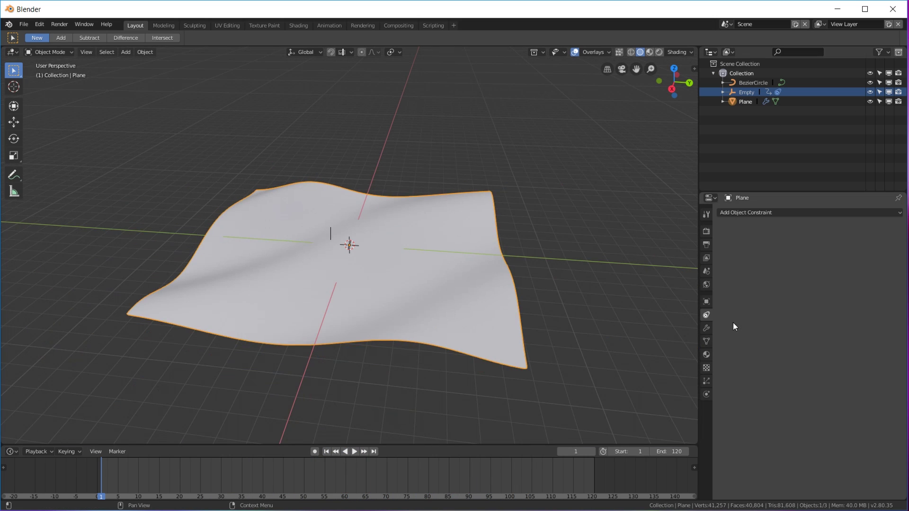
{"action": "left_click", "coordinate": [706, 328]}
{"action": "scroll", "coordinate": [476, 306], "scroll_direction": "up", "scroll_amount": 2}
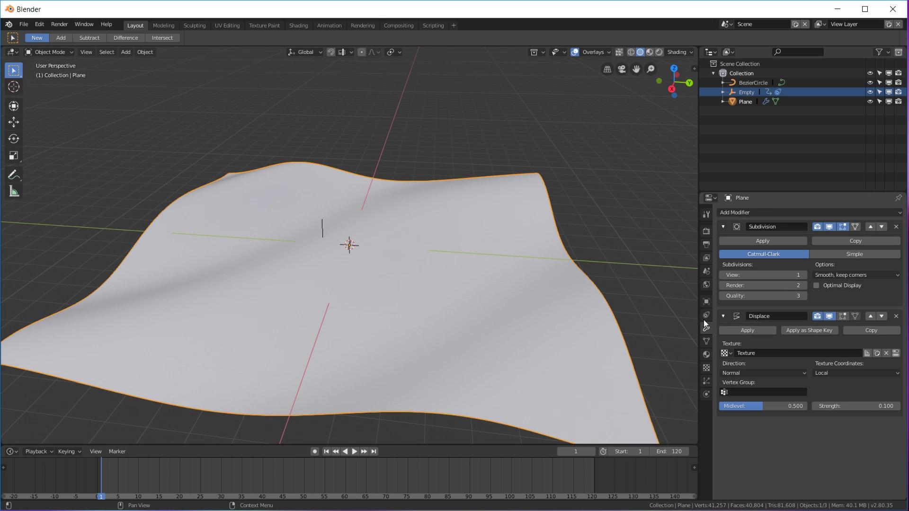
Step: Set the Displace texture coordinates to Object, using the Empty
{"action": "left_click", "coordinate": [833, 373]}
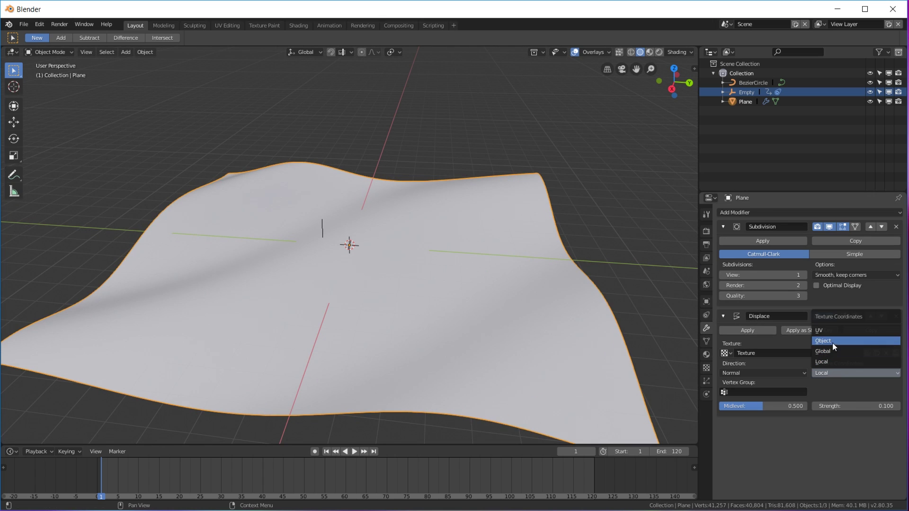
{"action": "left_click", "coordinate": [832, 341]}
{"action": "left_click", "coordinate": [839, 392]}
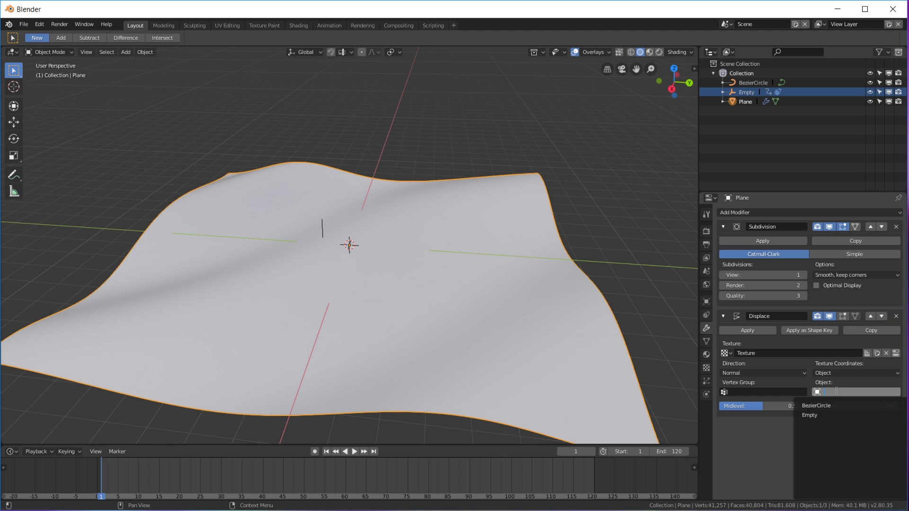
{"action": "left_click", "coordinate": [821, 415]}
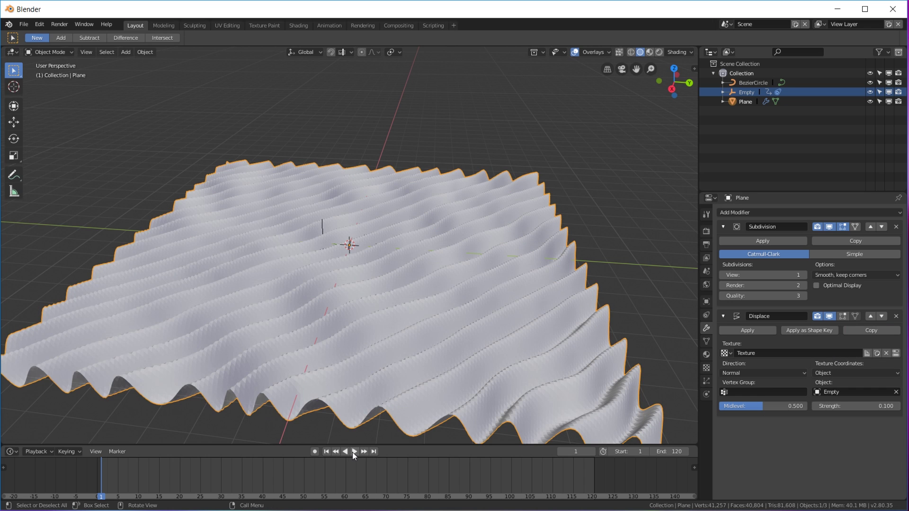
Step: Play the animation to watch the ripples move across the plane
{"action": "left_click", "coordinate": [353, 452]}
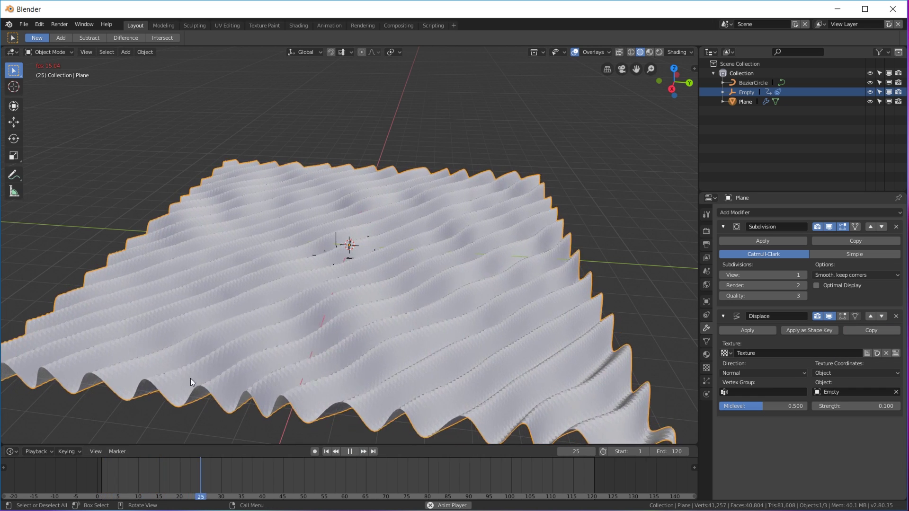
{"action": "middle_click_drag", "start_coordinate": [393, 277], "coordinate": [395, 323]}
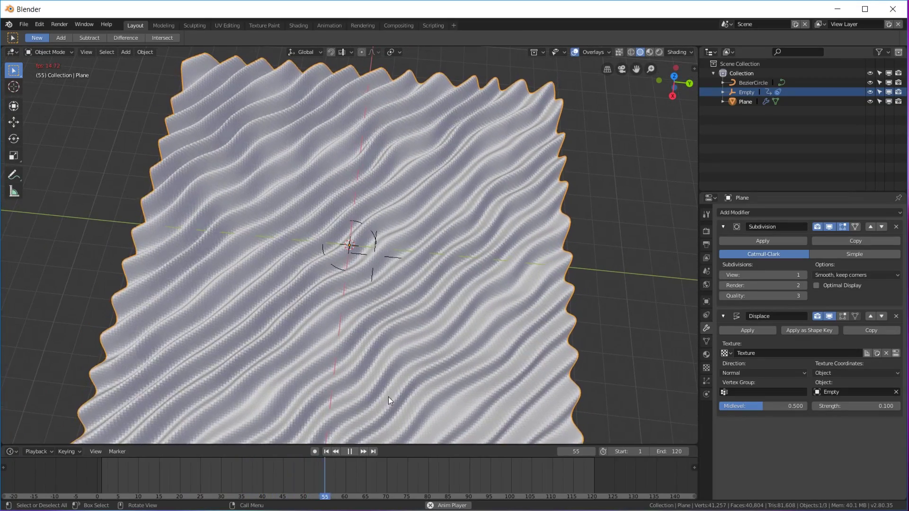
{"action": "left_click", "coordinate": [348, 452]}
{"action": "left_click", "coordinate": [326, 451]}
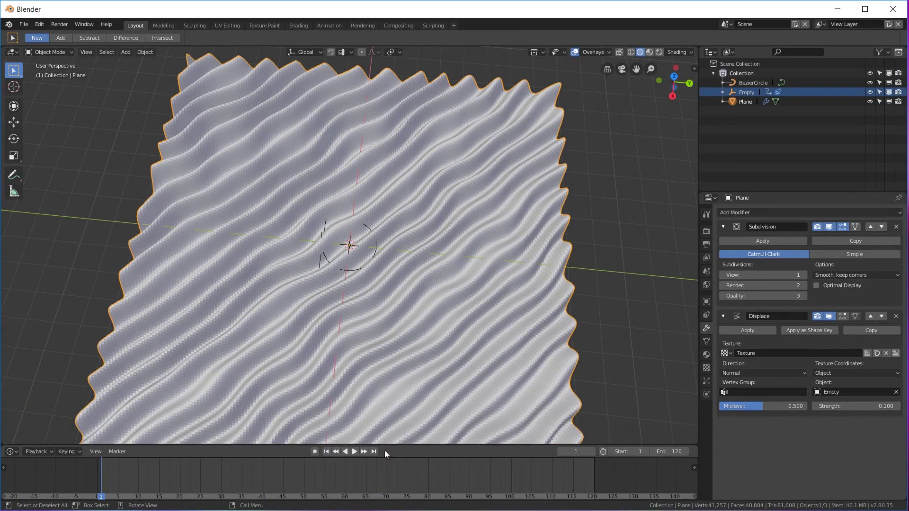
Step: Lower the Subdivision viewport level to 0 and play the animation from several angles
{"action": "left_click_drag", "start_coordinate": [757, 274], "coordinate": [741, 274]}
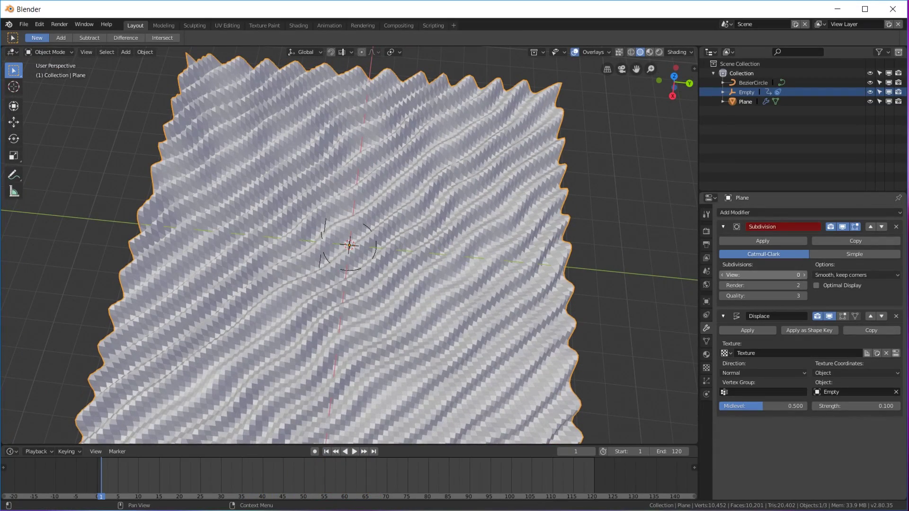
{"action": "middle_click_drag", "start_coordinate": [322, 280], "coordinate": [327, 237]}
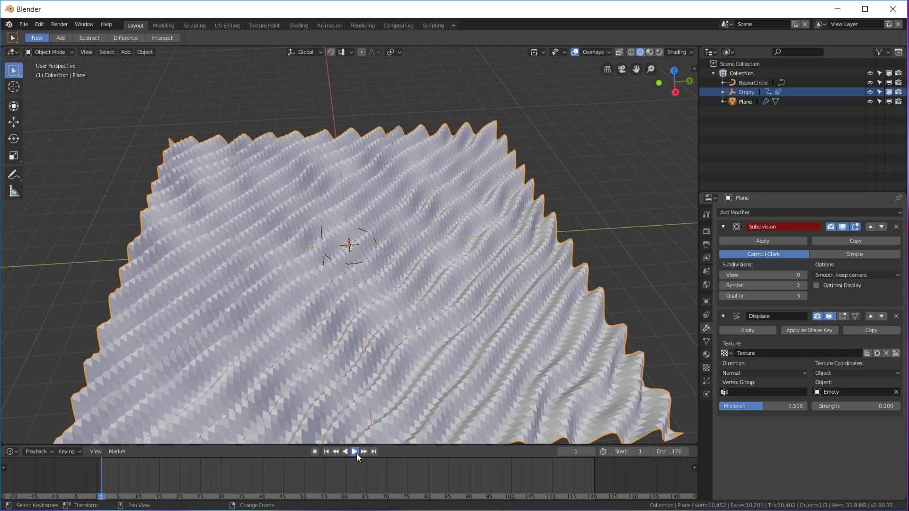
{"action": "left_click", "coordinate": [357, 452]}
{"action": "middle_click_drag", "start_coordinate": [359, 314], "coordinate": [354, 291]}
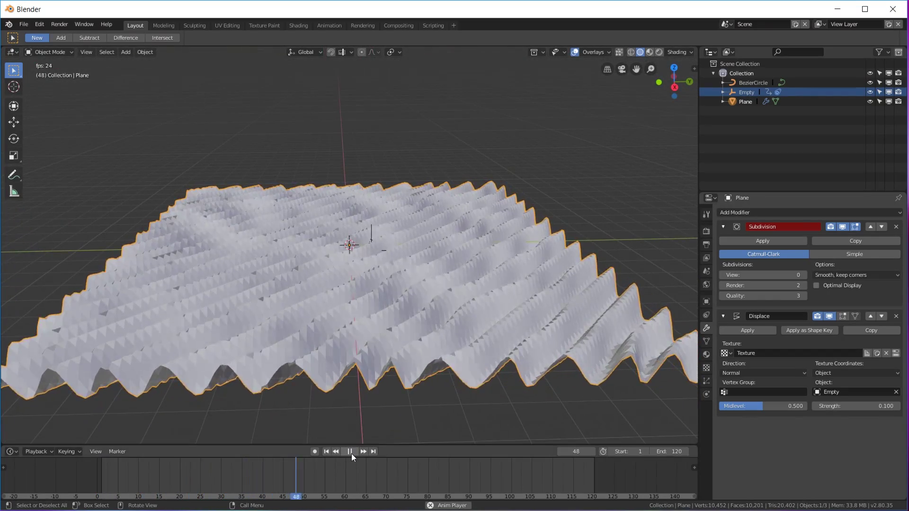
{"action": "left_click", "coordinate": [351, 452]}
{"action": "middle_click_drag", "start_coordinate": [389, 203], "coordinate": [364, 259]}
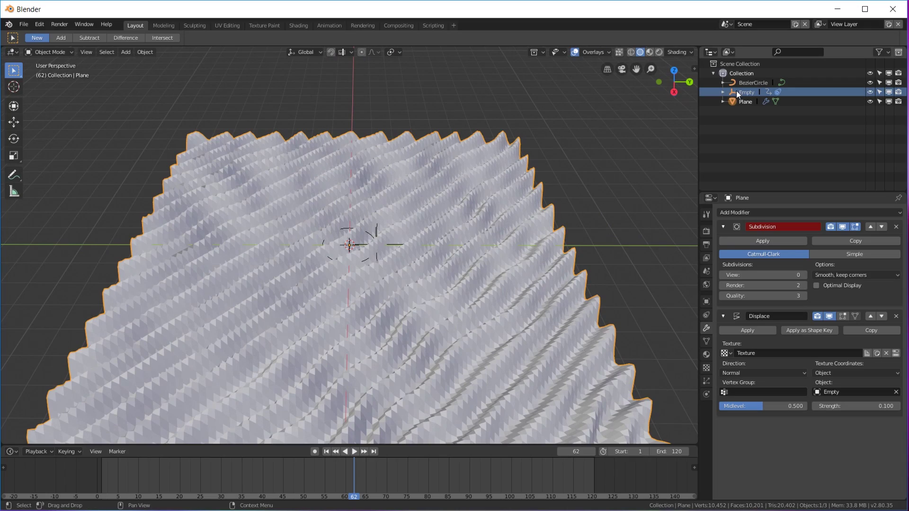
{"action": "left_click", "coordinate": [354, 452]}
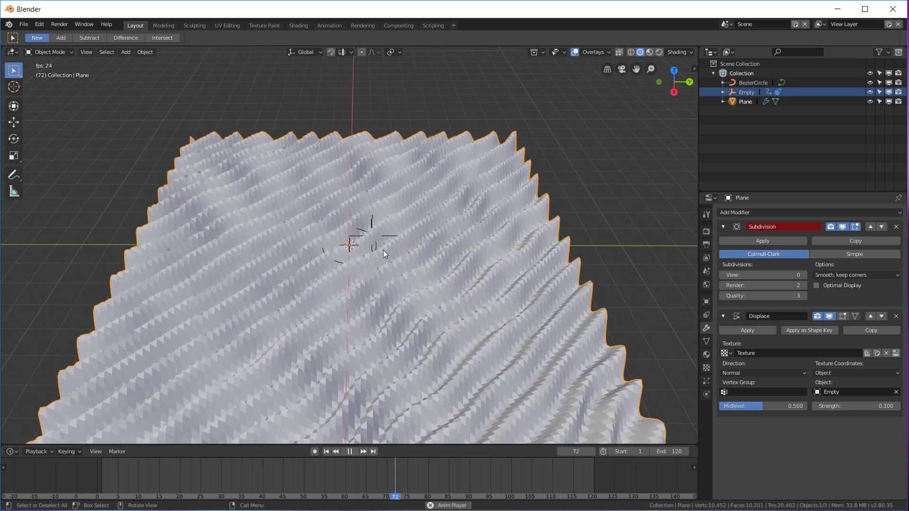
Step: Trackball-rotate the BezierCircle by −37.8° and −57.3°
{"action": "left_click", "coordinate": [750, 83]}
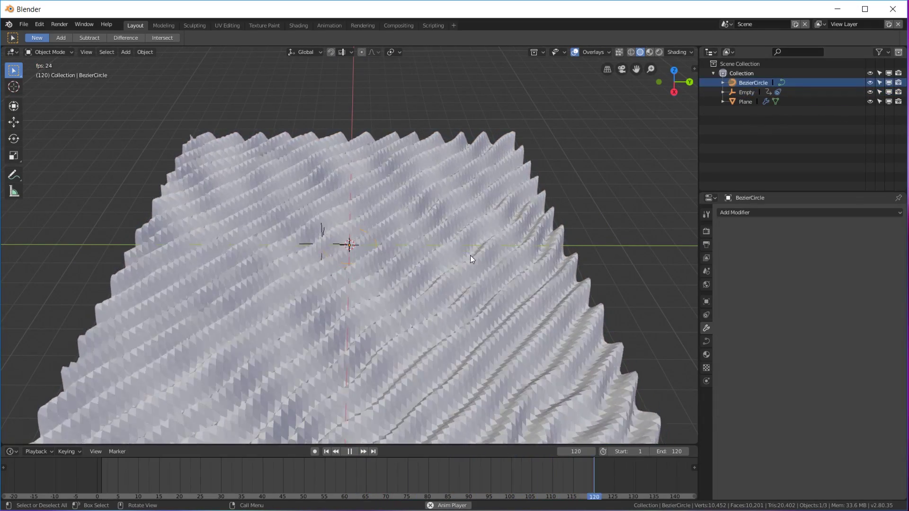
{"action": "key", "text": "r"}
{"action": "key", "text": "r"}
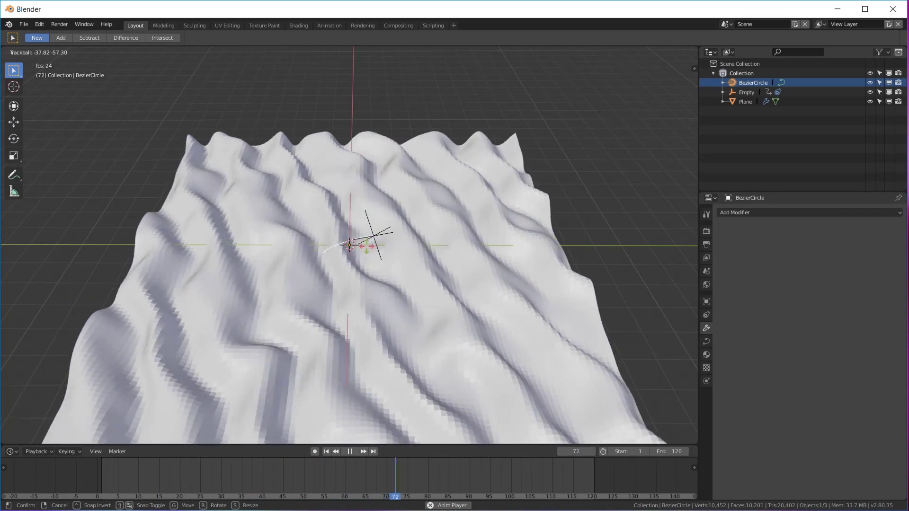
{"action": "left_click", "coordinate": [516, 304]}
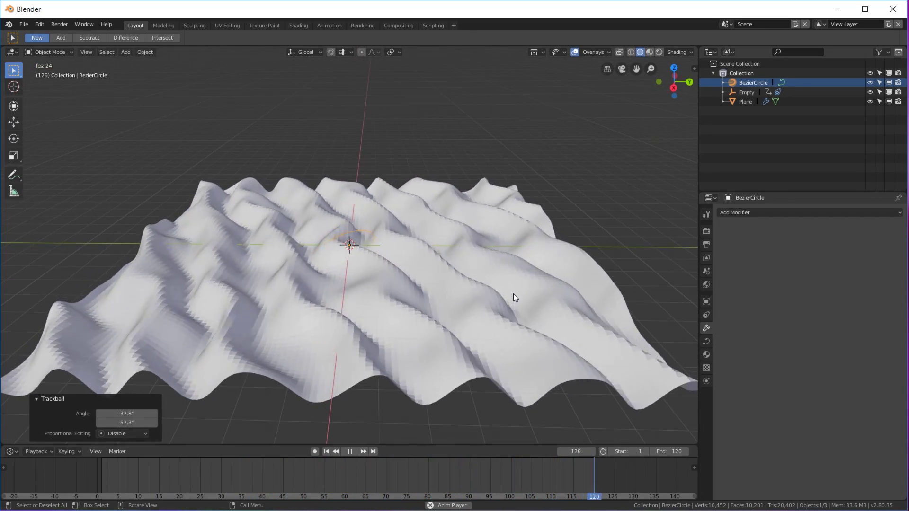
Step: Select the wavy plane and try a smaller Marble texture Size
{"action": "left_click", "coordinate": [518, 291]}
{"action": "left_click", "coordinate": [707, 368]}
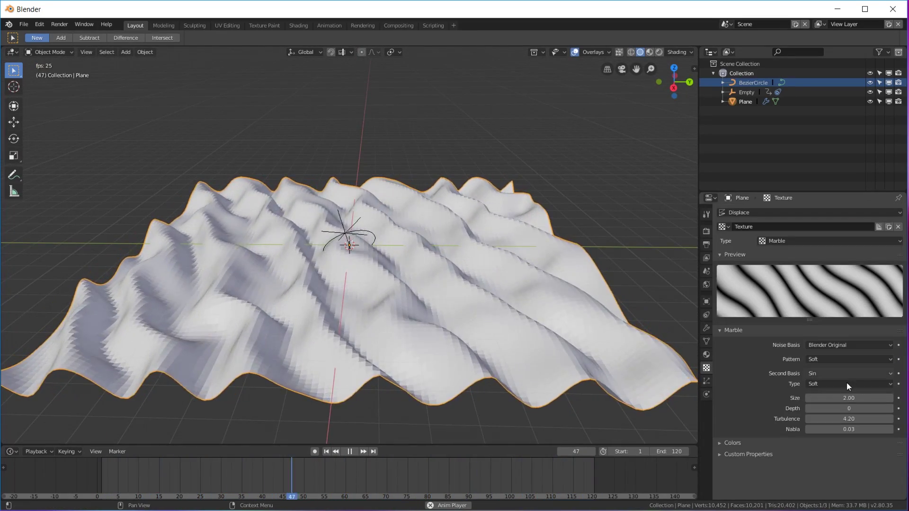
{"action": "mouse_move", "coordinate": [849, 398]}
{"action": "left_mouse_down"}
{"action": "mouse_move", "coordinate": [825, 398]}
{"action": "mouse_move", "coordinate": [858, 401]}
{"action": "left_mouse_up"}
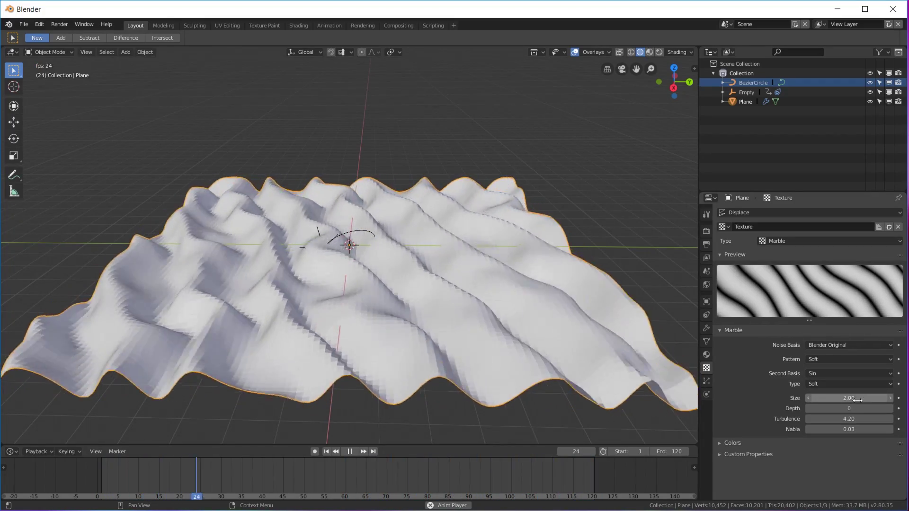
Step: Add a camera to the scene and set its projection type to Orthographic
{"action": "middle_click_drag", "start_coordinate": [534, 319], "coordinate": [446, 238]}
{"action": "key", "text": "shift+a"}
{"action": "mouse_move", "coordinate": [444, 230]}
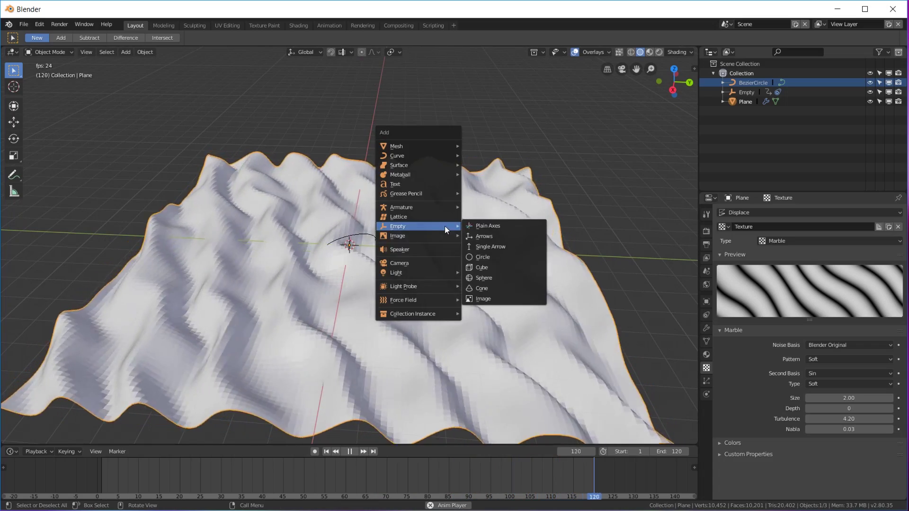
{"action": "left_click", "coordinate": [435, 264]}
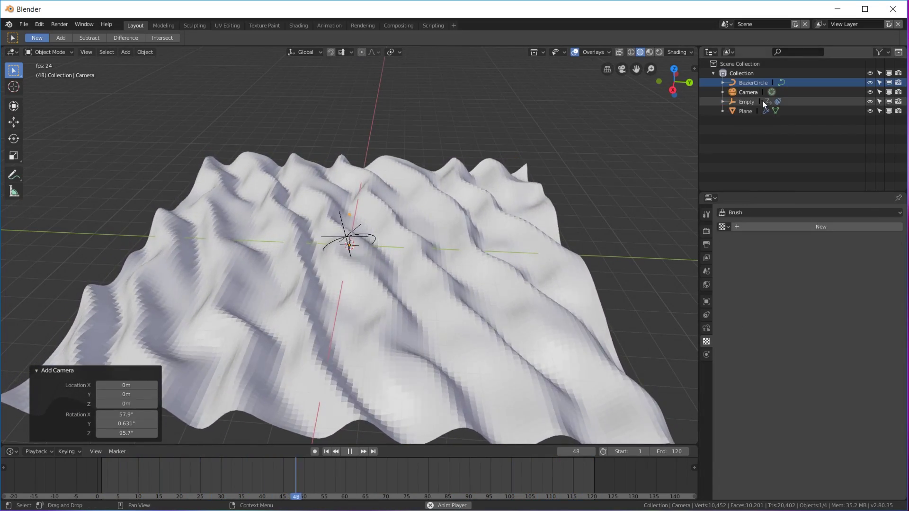
{"action": "left_click", "coordinate": [706, 328]}
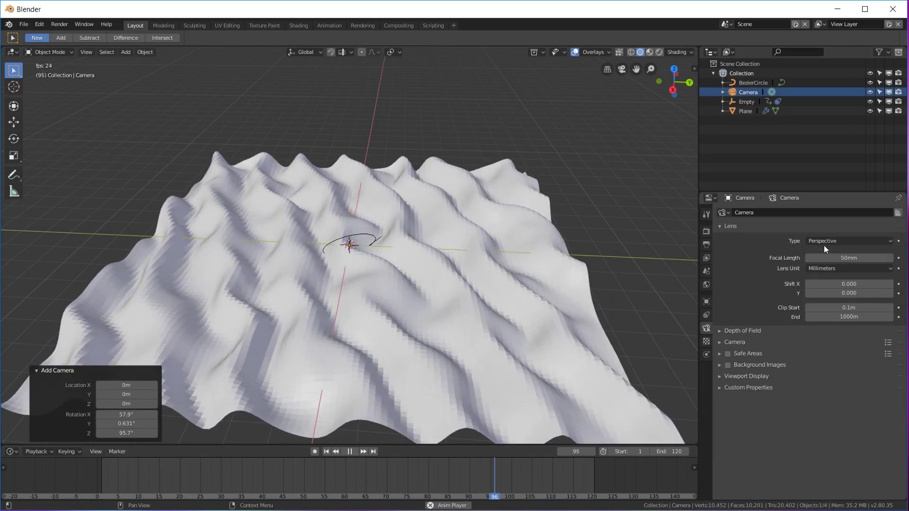
{"action": "left_click", "coordinate": [826, 242]}
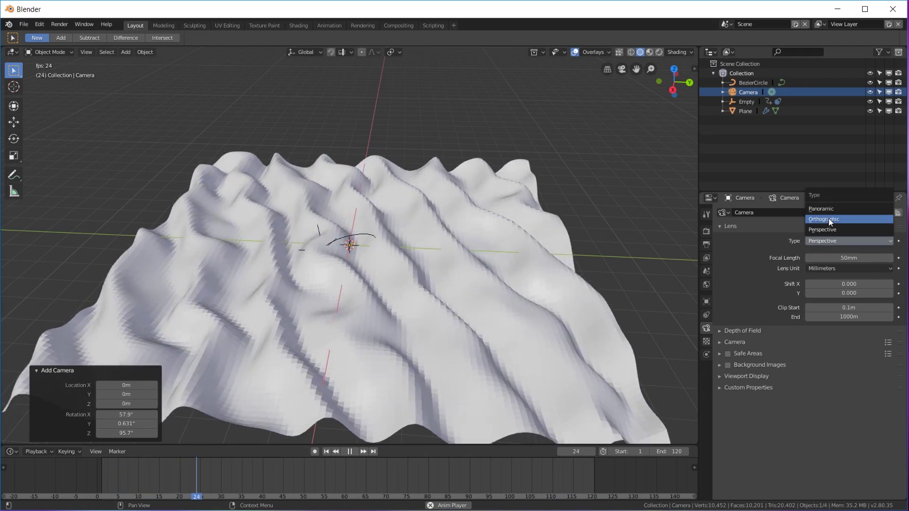
{"action": "left_click", "coordinate": [828, 217]}
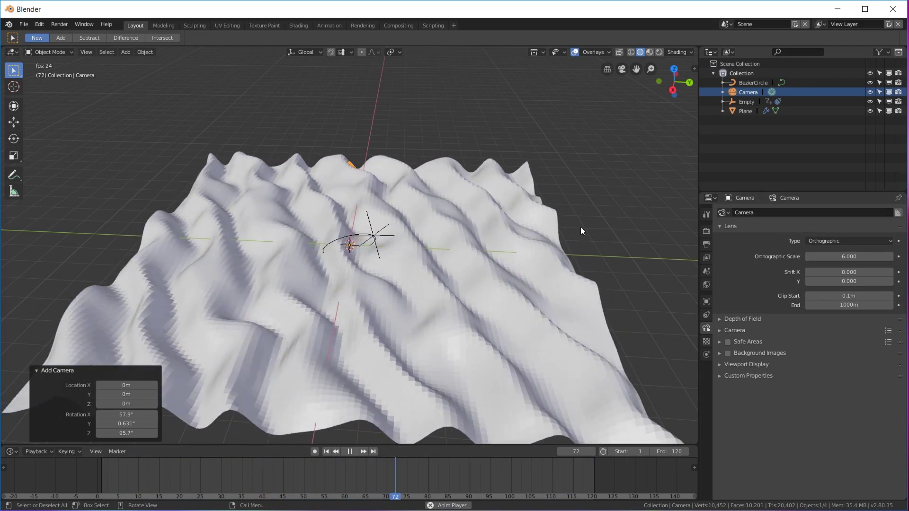
Step: Look through the new camera and move it along its local Z axis
{"action": "key", "text": "KP_0"}
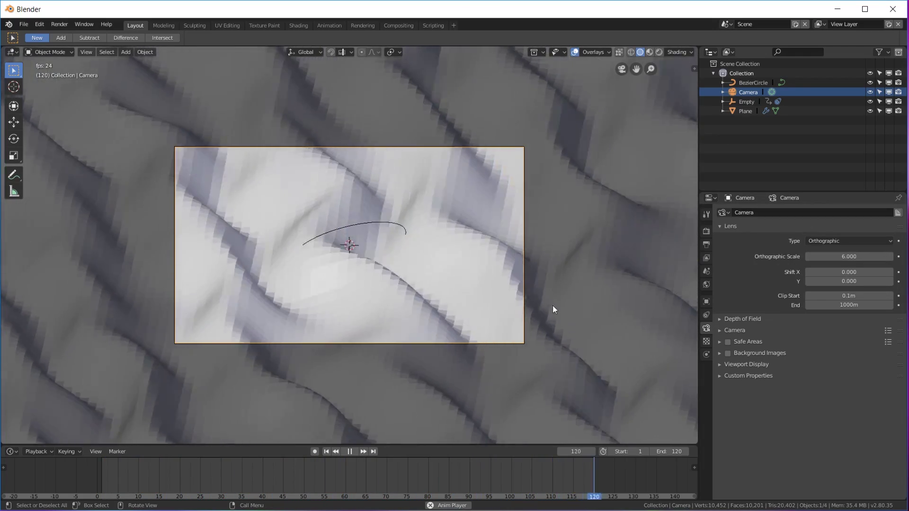
{"action": "key", "text": "g"}
{"action": "key", "text": "z"}
{"action": "key", "text": "z"}
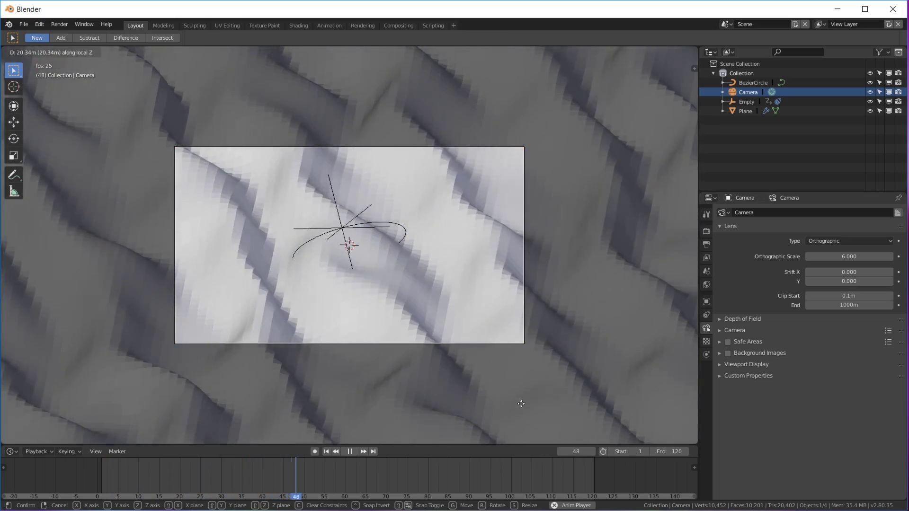
{"action": "left_click", "coordinate": [584, 333]}
Step: Shrink the plane's Marble displacement texture Size to 0.90 and stop playback
{"action": "left_click", "coordinate": [570, 325]}
{"action": "scroll", "coordinate": [570, 326], "scroll_direction": "down", "scroll_amount": 2}
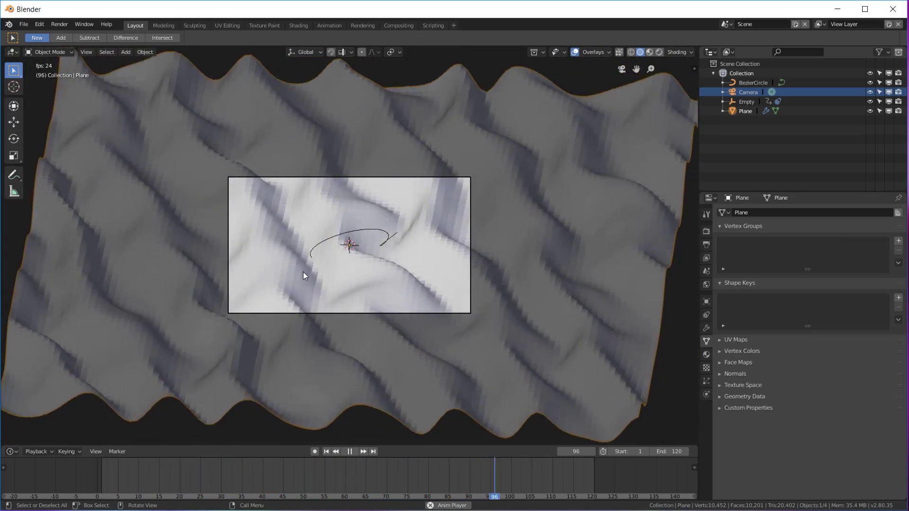
{"action": "scroll", "coordinate": [303, 272], "scroll_direction": "up", "scroll_amount": 1}
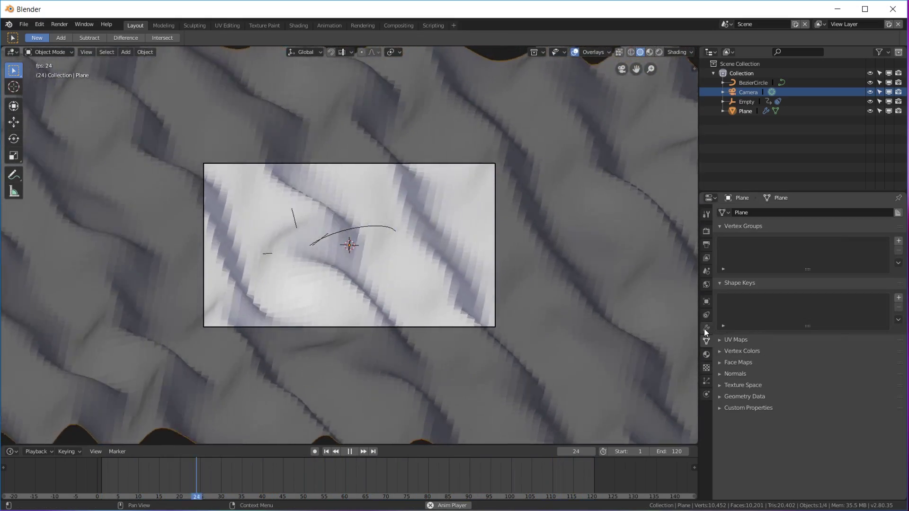
{"action": "left_click", "coordinate": [706, 328]}
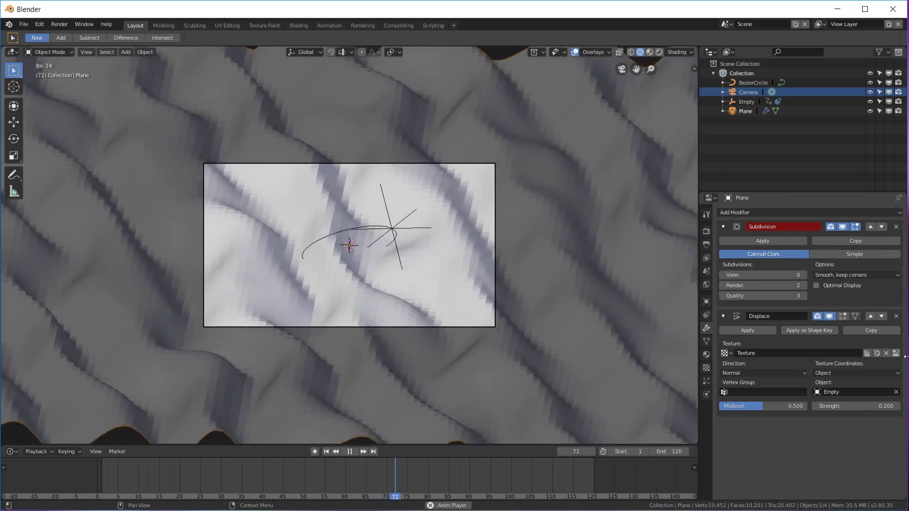
{"action": "left_click", "coordinate": [896, 353]}
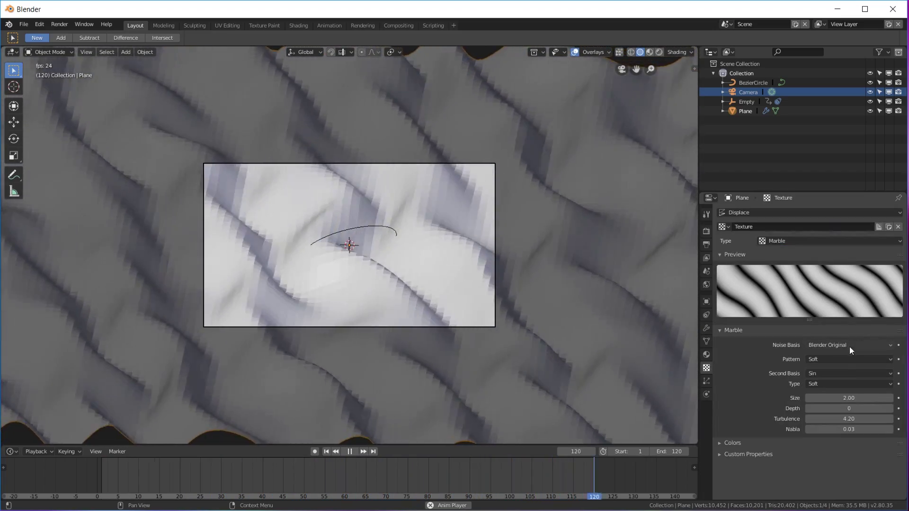
{"action": "left_click_drag", "start_coordinate": [848, 399], "coordinate": [809, 398]}
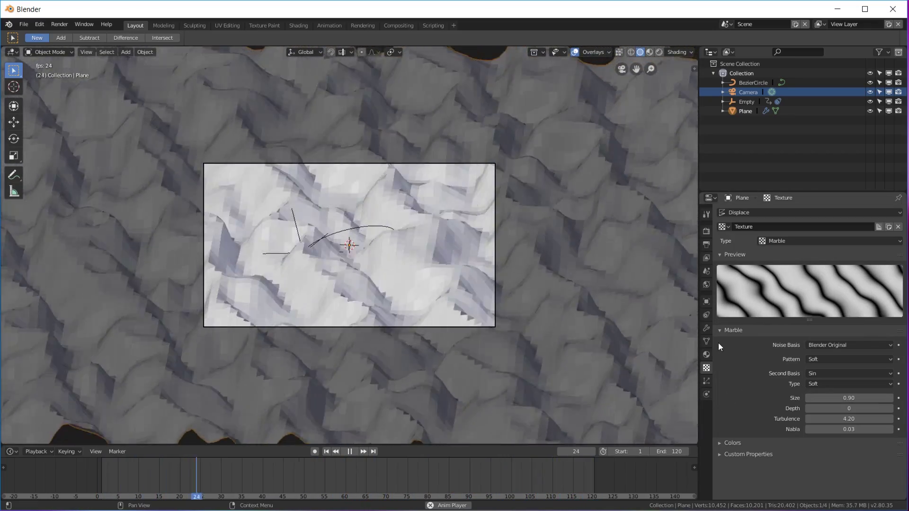
{"action": "left_click", "coordinate": [349, 452]}
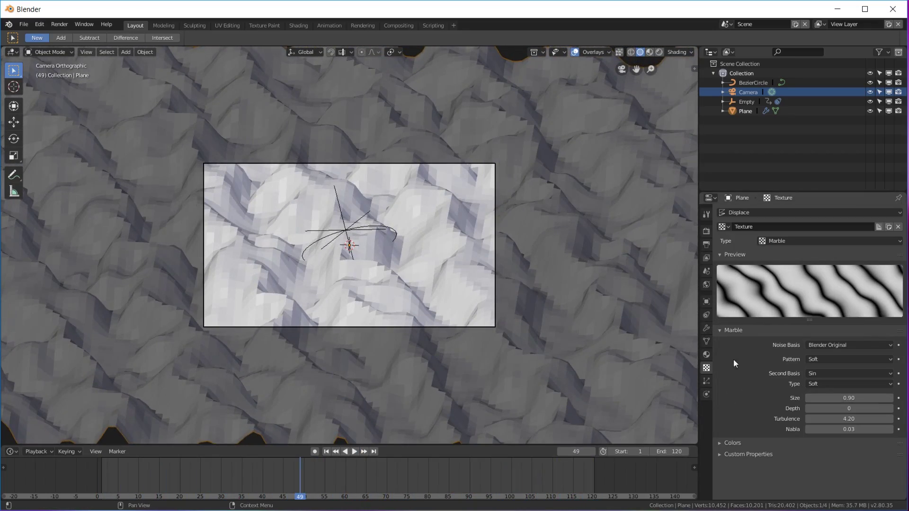
Step: Set the plane's viewport subdivision level to 1 and shade it smooth
{"action": "left_click", "coordinate": [707, 328]}
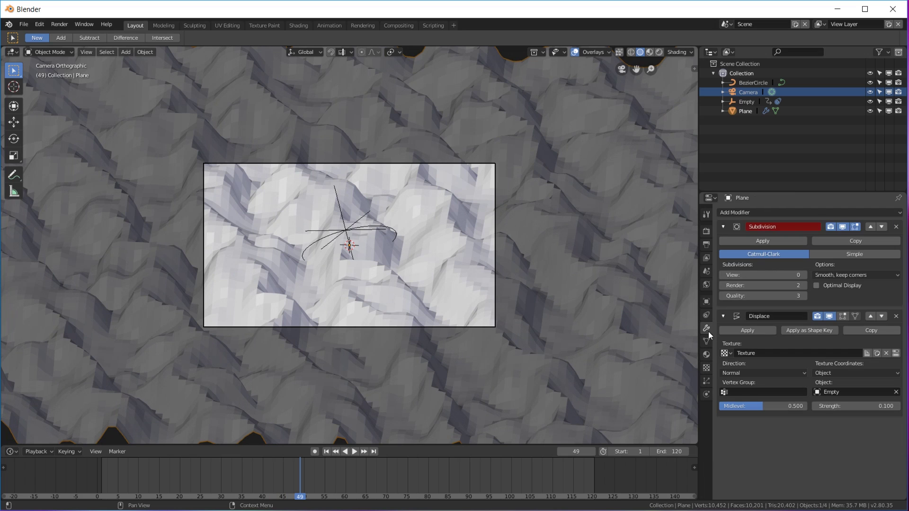
{"action": "left_click", "coordinate": [805, 274]}
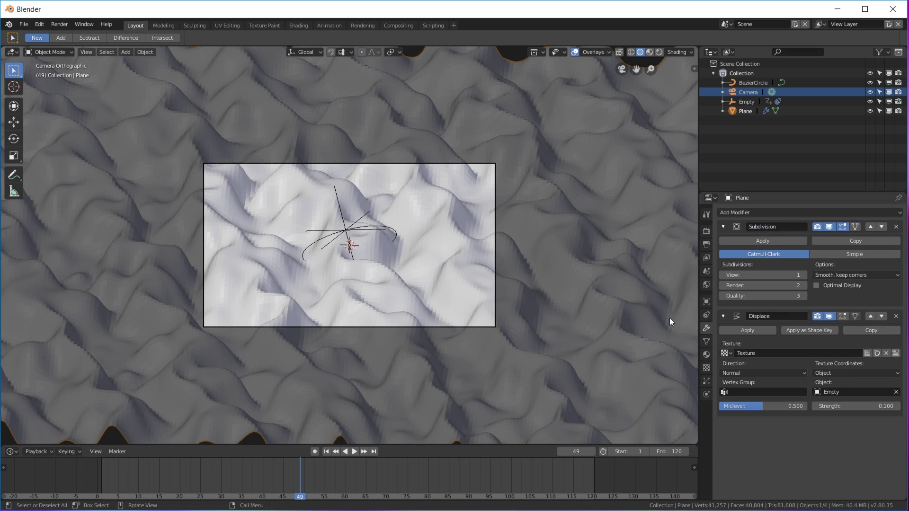
{"action": "right_click", "coordinate": [577, 228]}
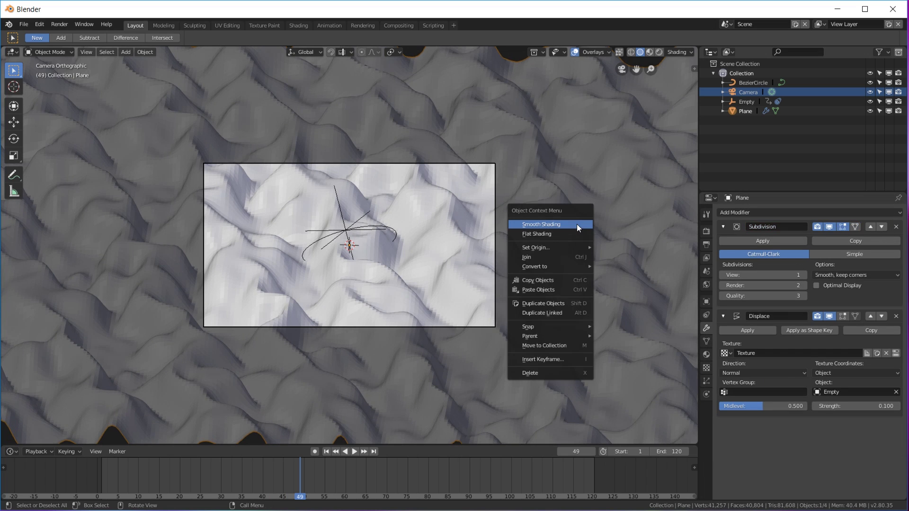
{"action": "left_click", "coordinate": [577, 228]}
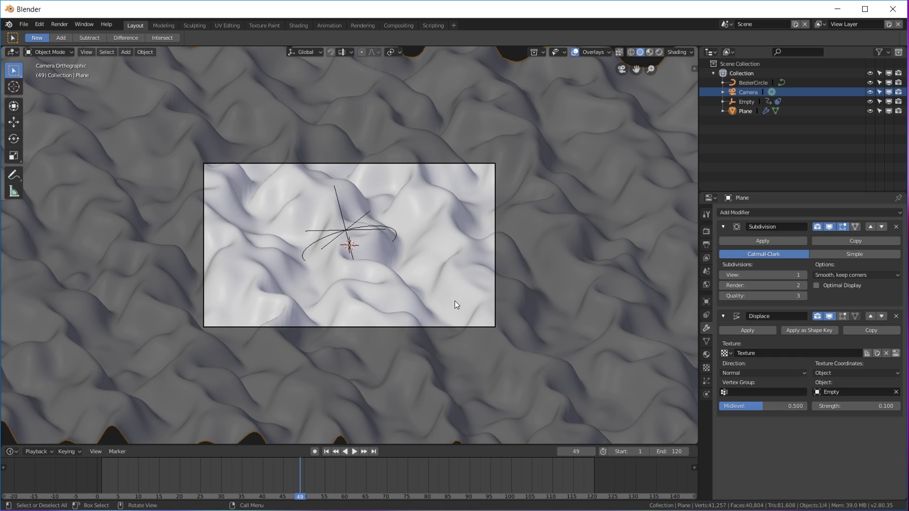
Step: Add a Smooth modifier to the plane with Factor 1.530
{"action": "left_click", "coordinate": [748, 214]}
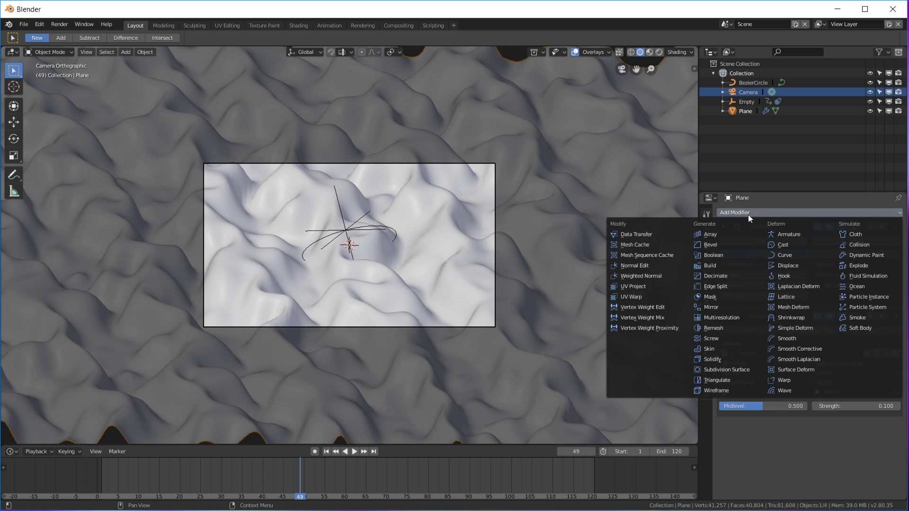
{"action": "left_click", "coordinate": [805, 339]}
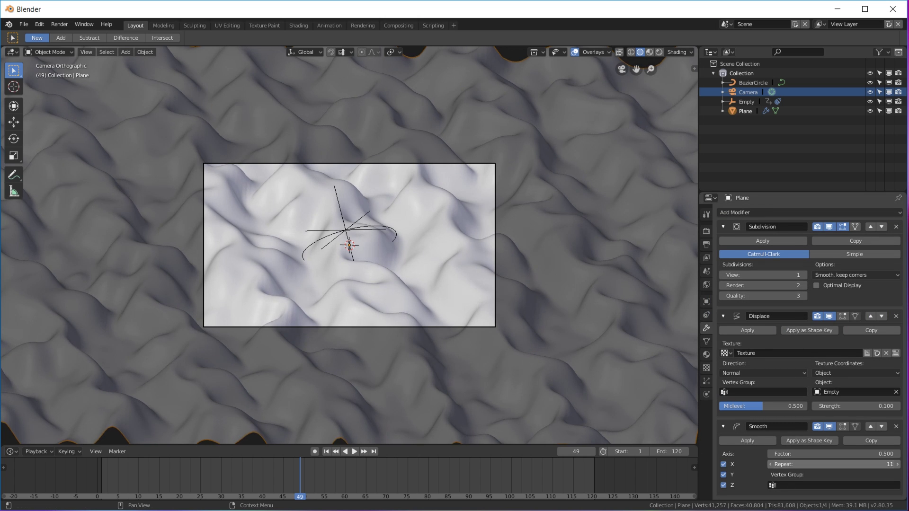
{"action": "mouse_move", "coordinate": [803, 454]}
{"action": "left_mouse_down"}
{"action": "mouse_move", "coordinate": [786, 453]}
{"action": "mouse_move", "coordinate": [814, 454]}
{"action": "left_mouse_up"}
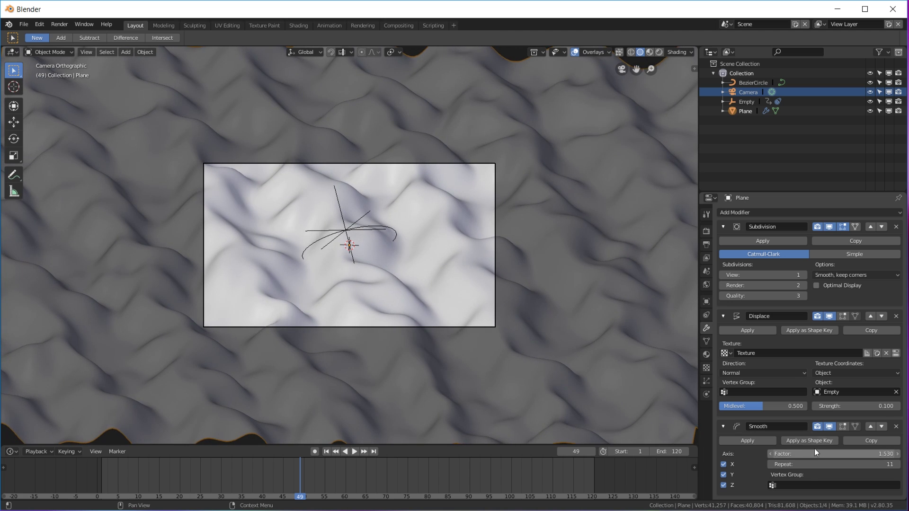
Step: Compare viewport subdivision levels 2 and 0 from the camera view, settling on level 1
{"action": "left_click", "coordinate": [804, 275]}
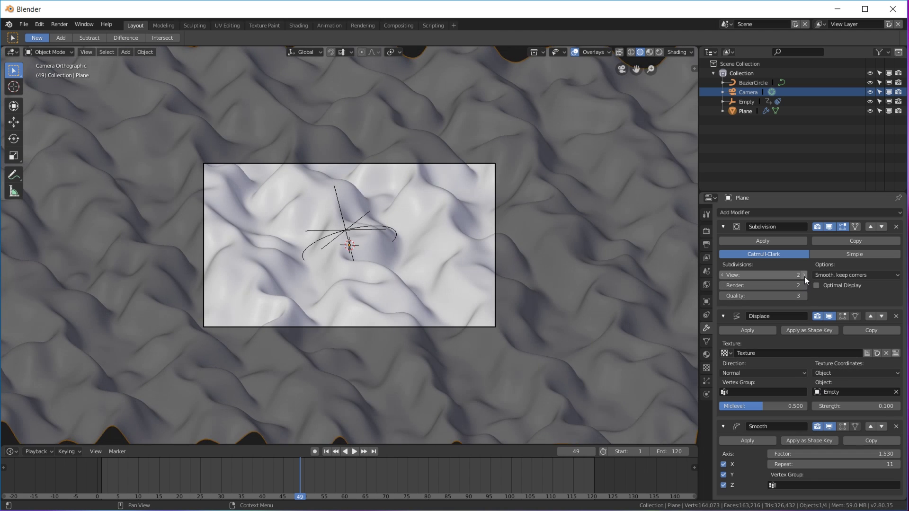
{"action": "middle_click_drag", "start_coordinate": [299, 258], "coordinate": [322, 279]}
{"action": "key", "text": "KP_0"}
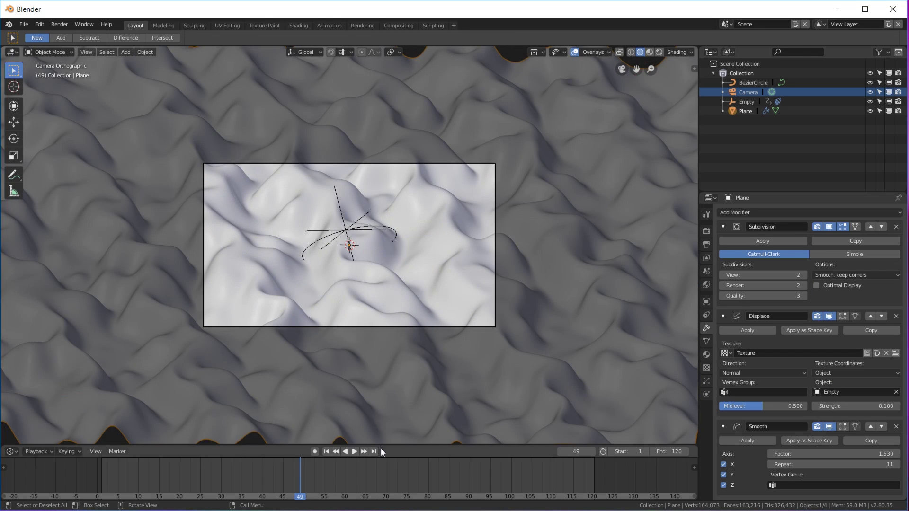
{"action": "left_click_drag", "start_coordinate": [765, 277], "coordinate": [739, 276]}
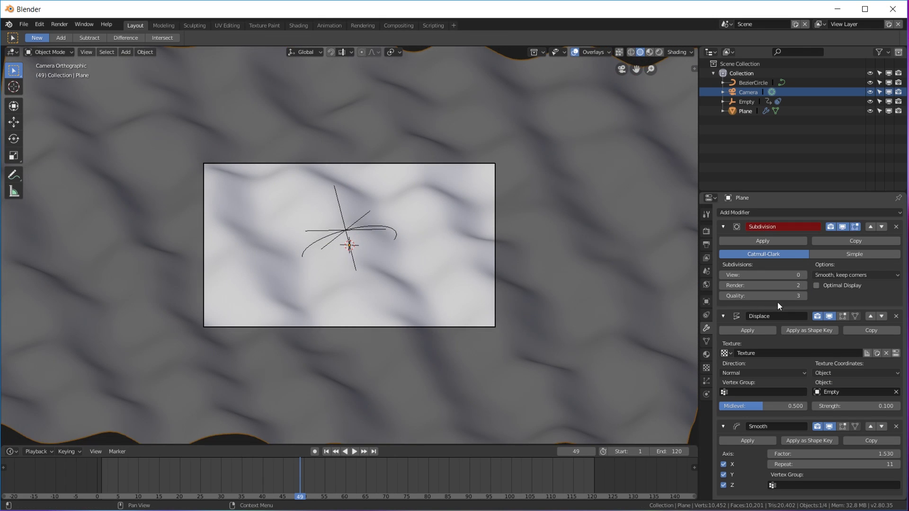
{"action": "left_click", "coordinate": [803, 275]}
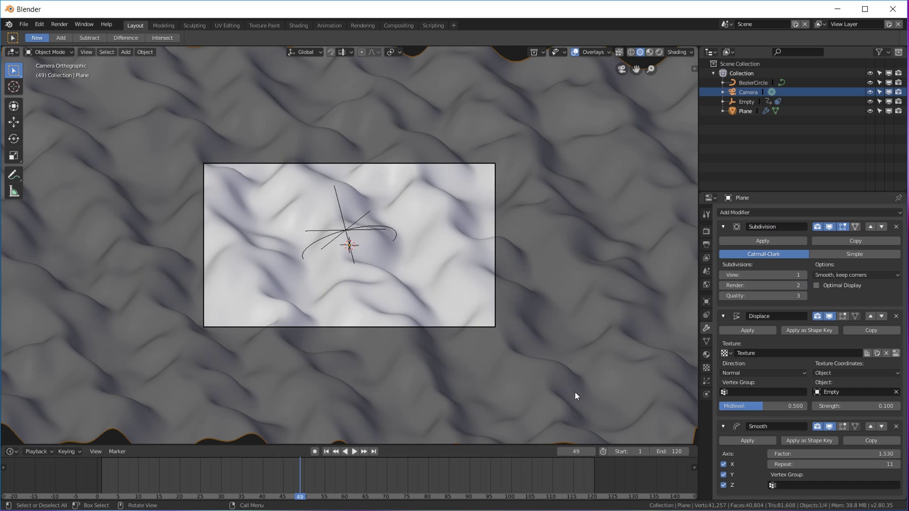
Step: Preview the animation, pause it, and rewind to frame 1
{"action": "left_click", "coordinate": [353, 451]}
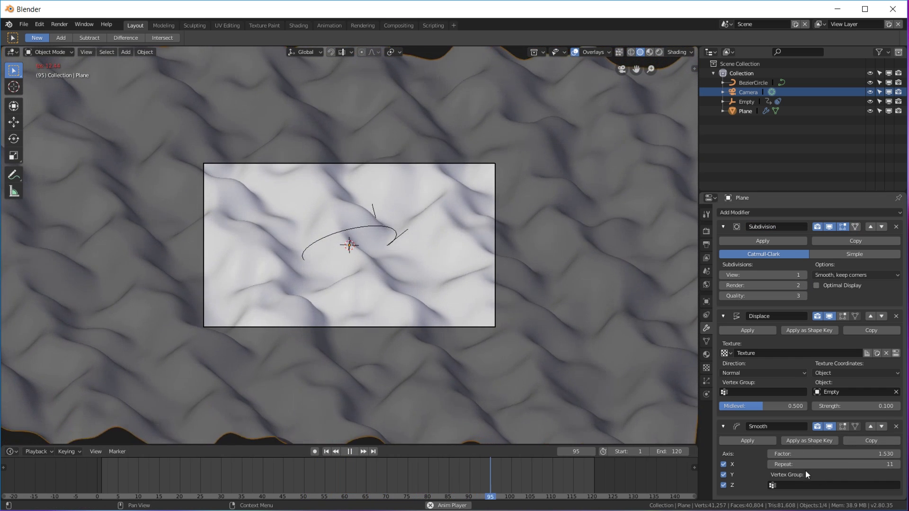
{"action": "left_click", "coordinate": [350, 452]}
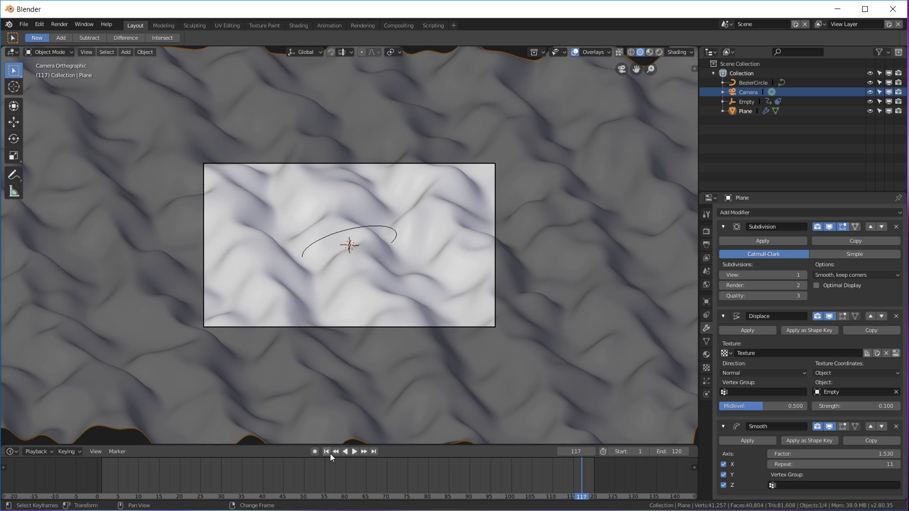
{"action": "left_click", "coordinate": [326, 451]}
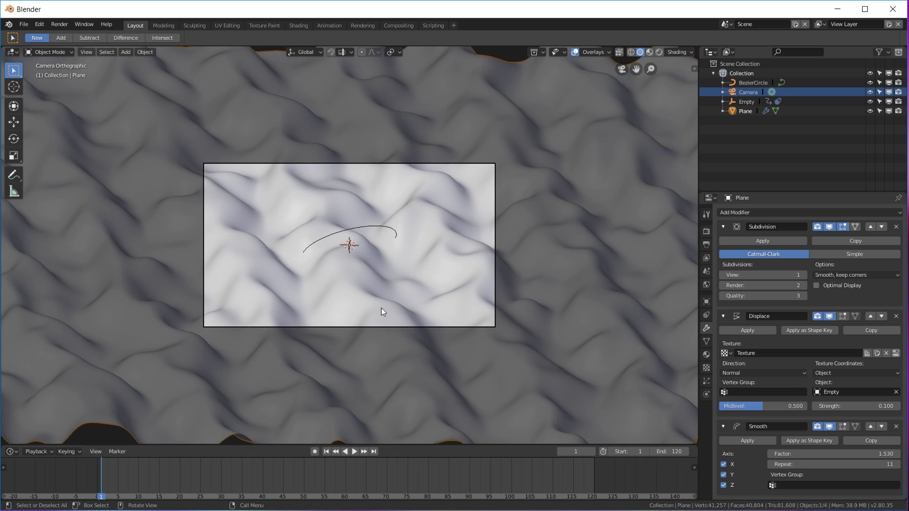
{"action": "scroll", "coordinate": [384, 310], "scroll_direction": "down", "scroll_amount": 3}
{"action": "scroll", "coordinate": [383, 311], "scroll_direction": "up", "scroll_amount": 3}
Step: Switch to rendered shading and add a point light raised about 2 m above the plane
{"action": "key", "text": "z"}
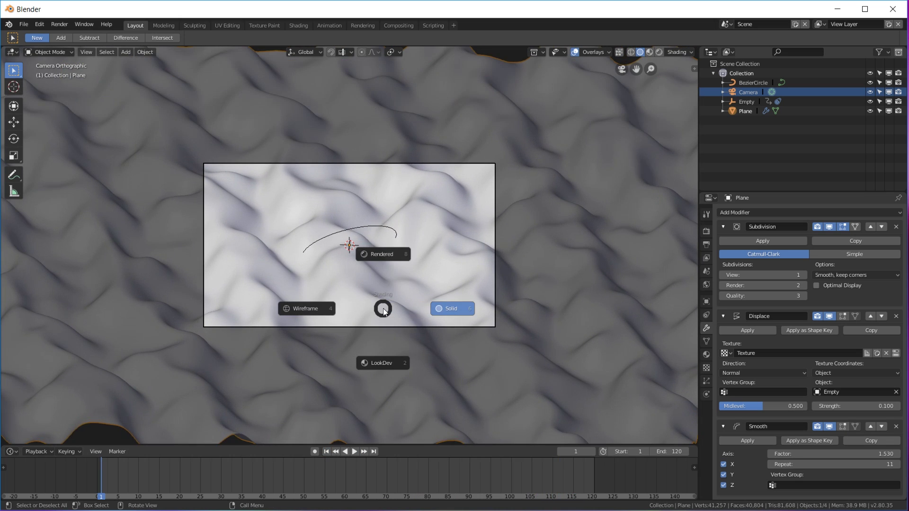
{"action": "left_click", "coordinate": [388, 257]}
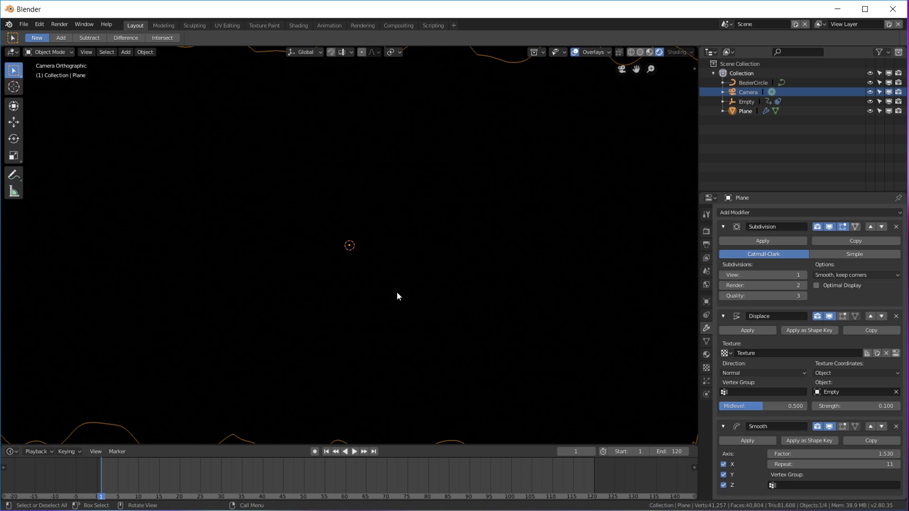
{"action": "key", "text": "shift+a"}
{"action": "mouse_move", "coordinate": [365, 303]}
{"action": "left_click", "coordinate": [439, 303]}
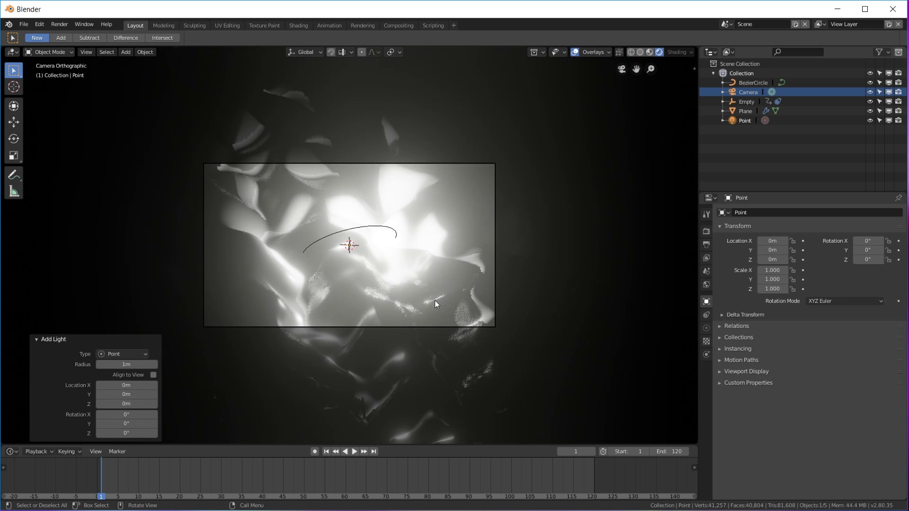
{"action": "left_click", "coordinate": [14, 105]}
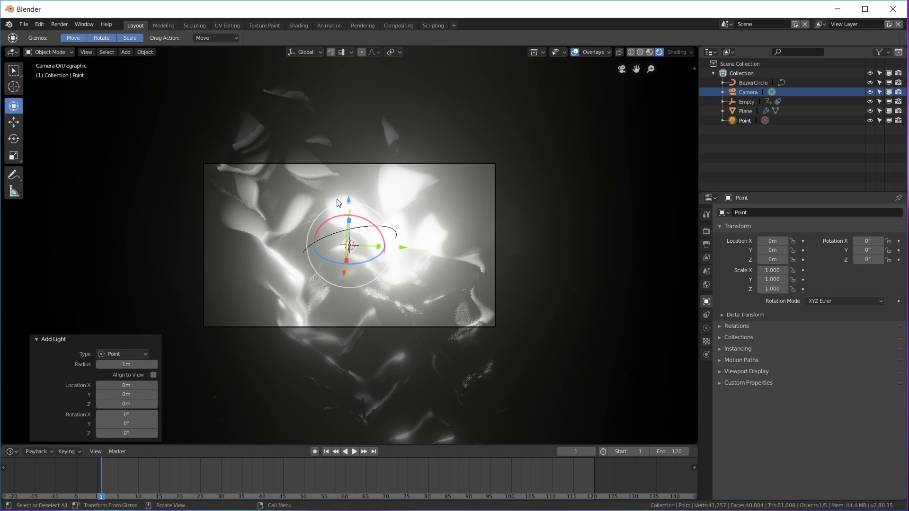
{"action": "left_click_drag", "start_coordinate": [345, 197], "coordinate": [347, 113]}
Step: Turn off Bloom in the render settings
{"action": "scroll", "coordinate": [372, 149], "scroll_direction": "down", "scroll_amount": 4}
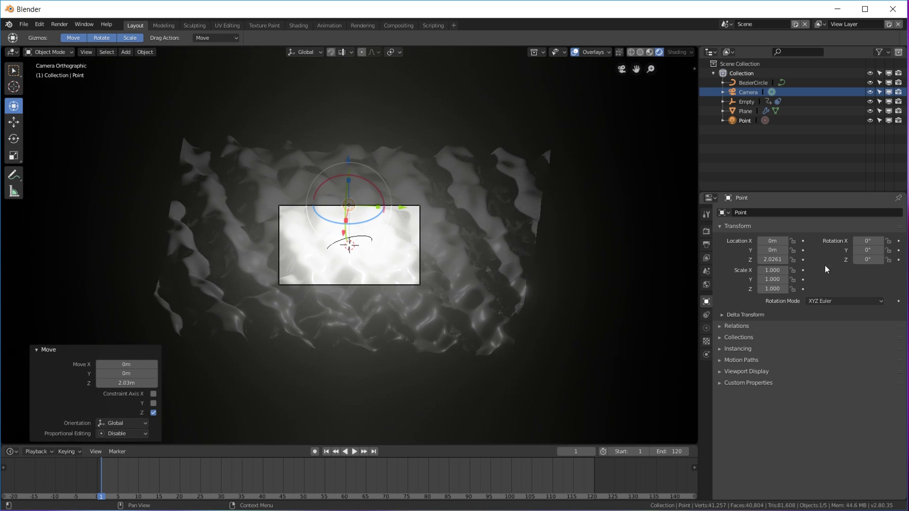
{"action": "left_click", "coordinate": [707, 231]}
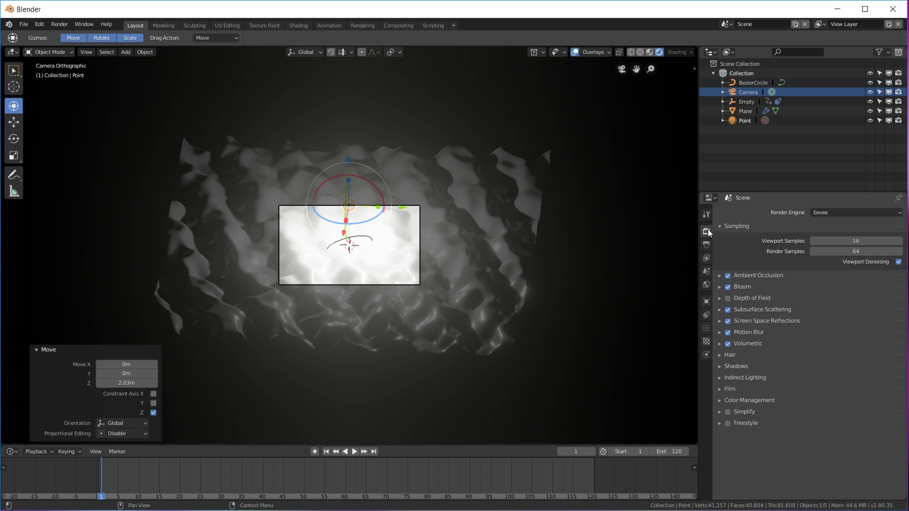
{"action": "left_click", "coordinate": [728, 287]}
{"action": "scroll", "coordinate": [374, 218], "scroll_direction": "up", "scroll_amount": 3}
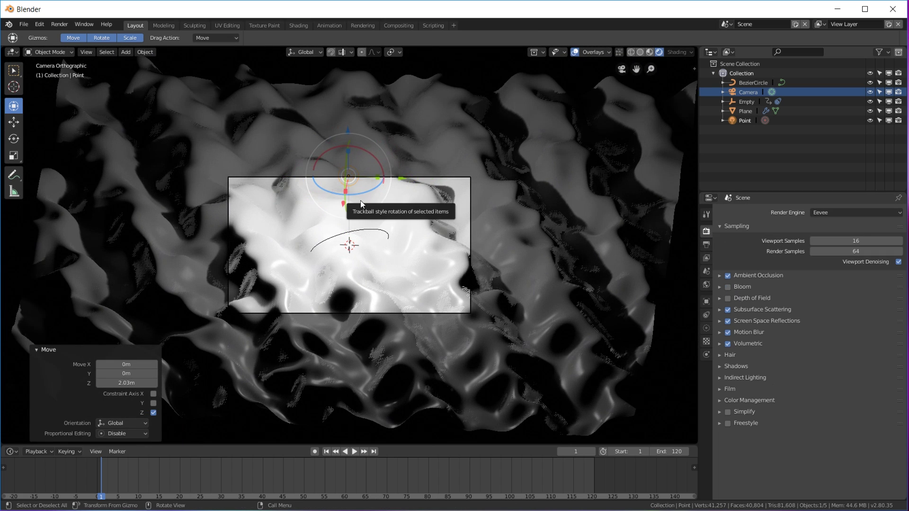
Step: Shift the first light along X and place a duplicate light on the left
{"action": "left_click_drag", "start_coordinate": [404, 174], "coordinate": [477, 144]}
{"action": "key", "text": "shift+d"}
{"action": "key", "text": "Escape"}
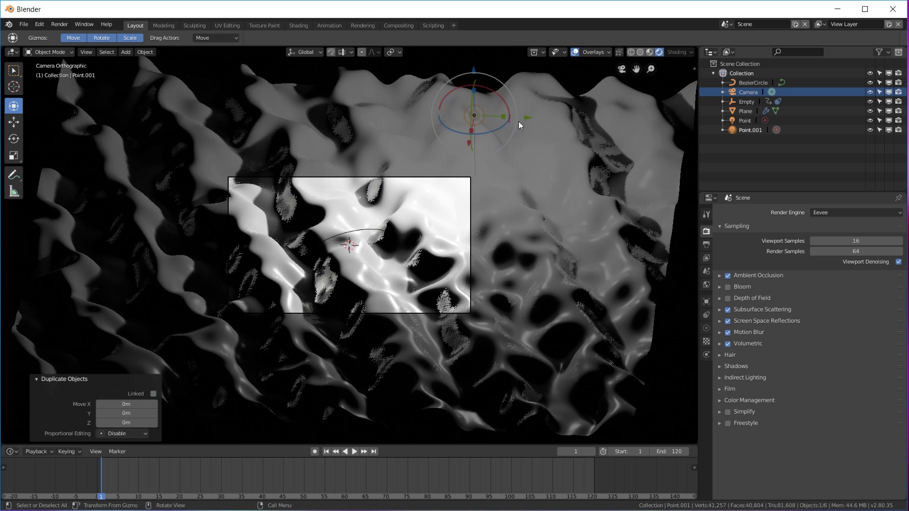
{"action": "left_click_drag", "start_coordinate": [518, 121], "coordinate": [429, 110]}
{"action": "left_click_drag", "start_coordinate": [527, 117], "coordinate": [175, 124]}
Step: Duplicate the light again, move the third one to the plane's right side, and reselect the first
{"action": "key", "text": "shift+d"}
{"action": "key", "text": "Escape"}
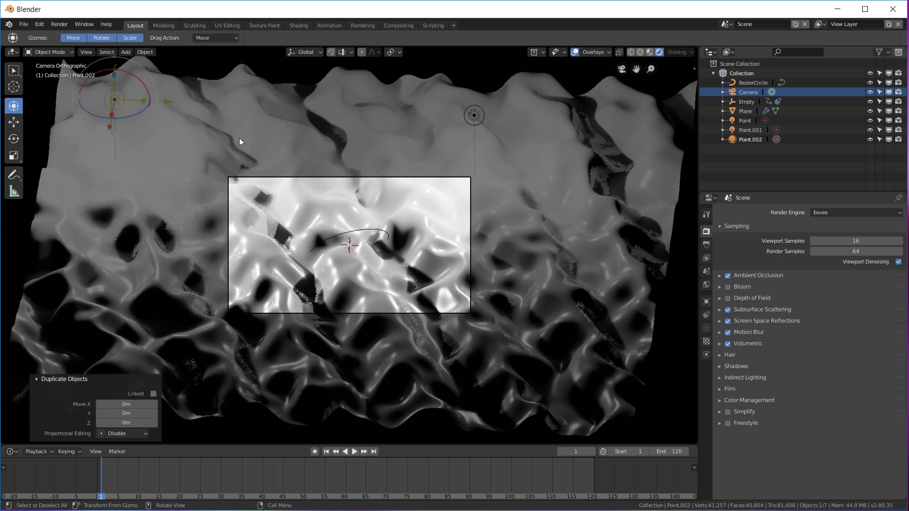
{"action": "left_click_drag", "start_coordinate": [107, 127], "coordinate": [630, 275]}
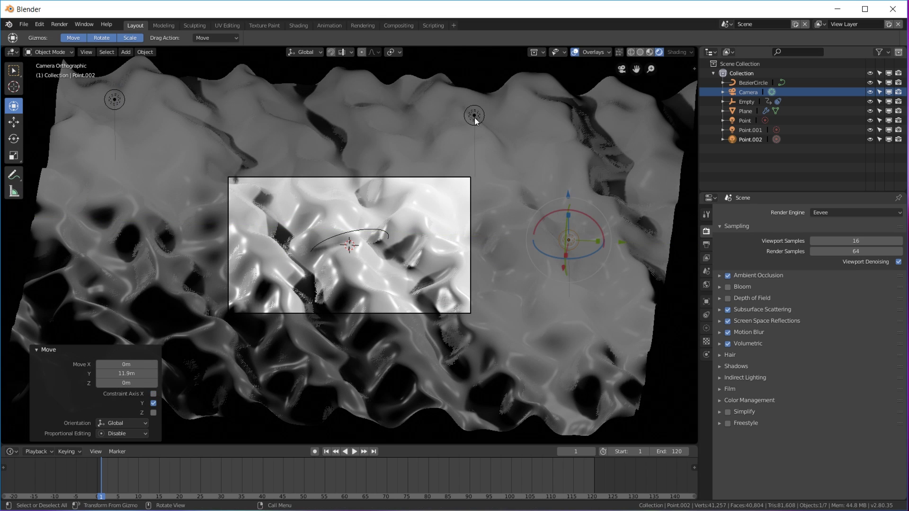
{"action": "left_click", "coordinate": [474, 117]}
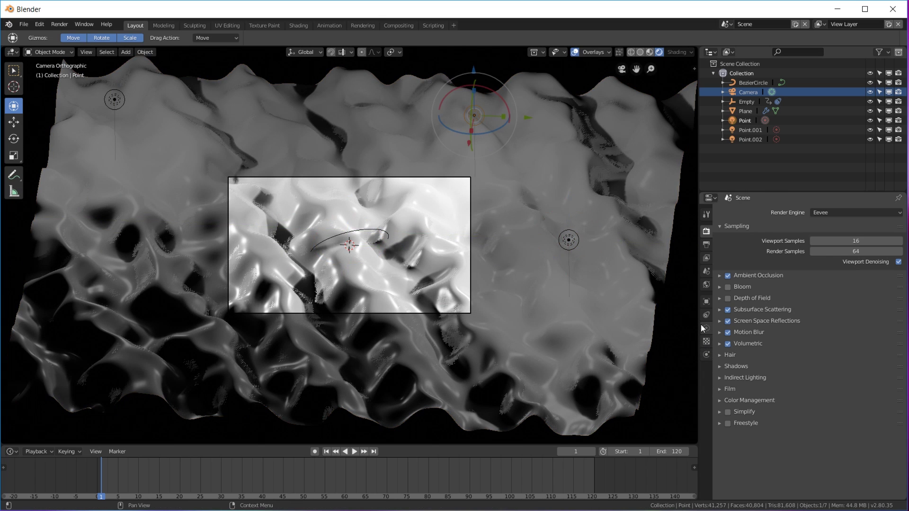
Step: Color the first point light orange and the upper-left light cyan-blue
{"action": "left_click", "coordinate": [706, 328]}
{"action": "left_click", "coordinate": [849, 264]}
{"action": "left_click", "coordinate": [869, 187]}
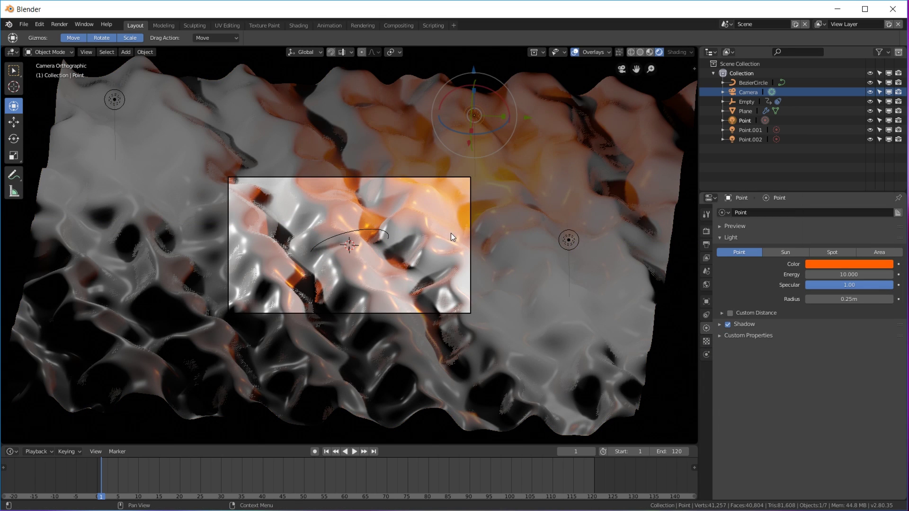
{"action": "left_click", "coordinate": [110, 99]}
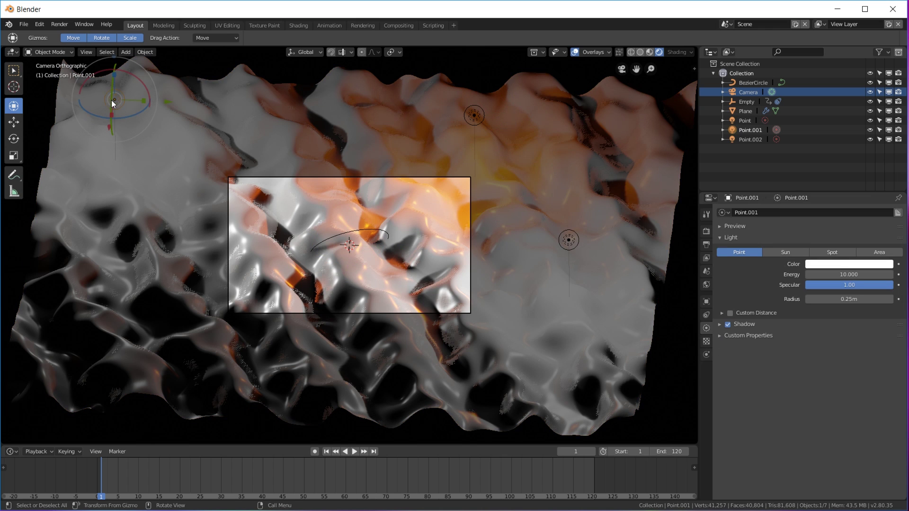
{"action": "left_click", "coordinate": [840, 264]}
{"action": "left_click", "coordinate": [873, 142]}
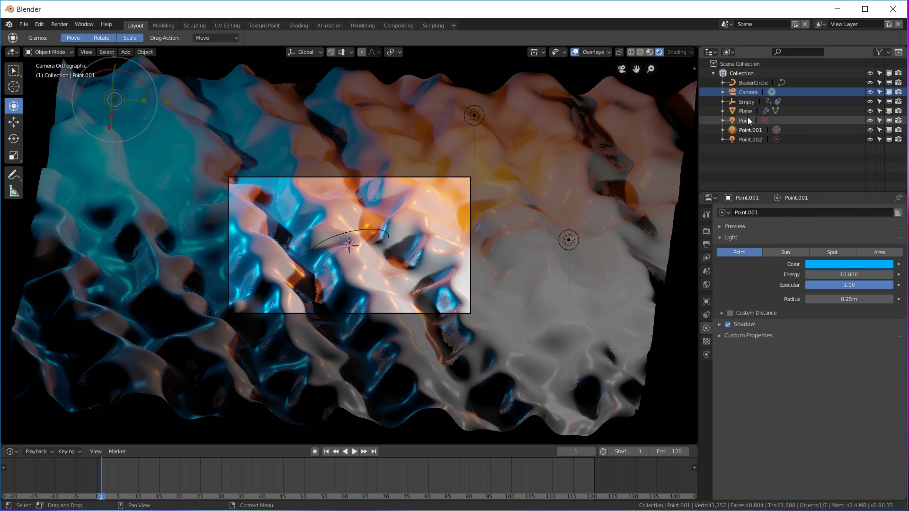
Step: Give the plane a new material with near-black Base Color 0.019 and Roughness 0.207
{"action": "left_click", "coordinate": [305, 349]}
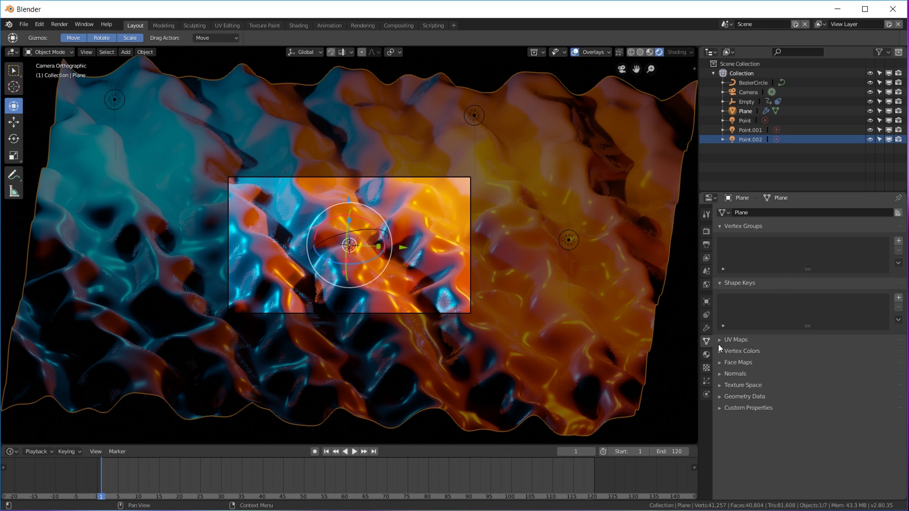
{"action": "left_click", "coordinate": [707, 355]}
{"action": "left_click", "coordinate": [793, 254]}
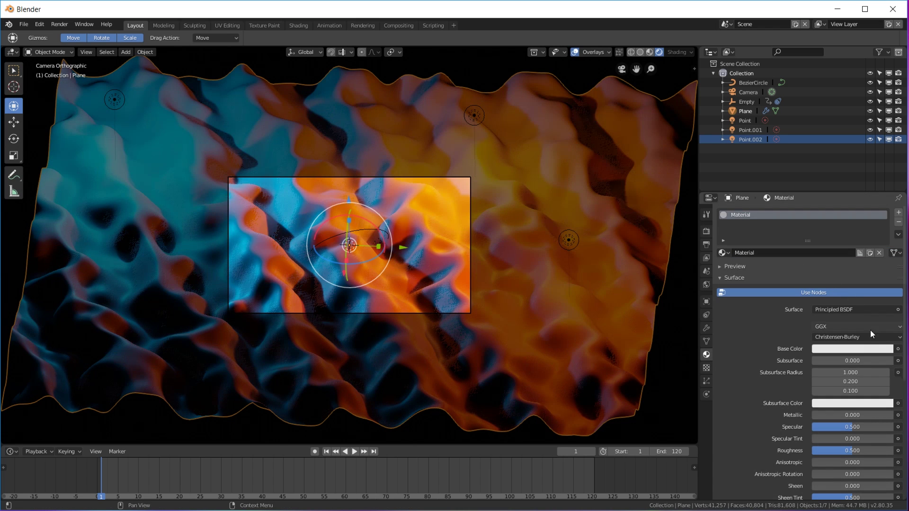
{"action": "left_click", "coordinate": [856, 349]}
{"action": "left_click_drag", "start_coordinate": [887, 260], "coordinate": [886, 269]}
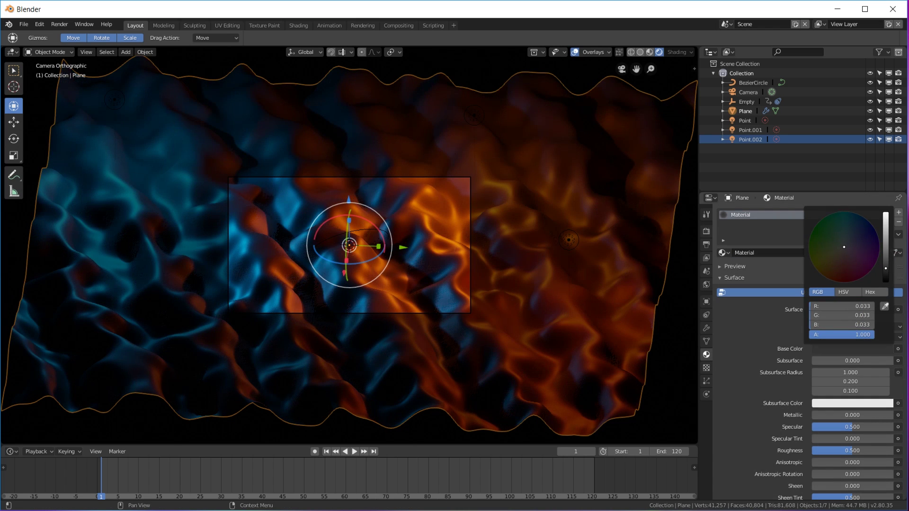
{"action": "left_click_drag", "start_coordinate": [845, 450], "coordinate": [827, 451]}
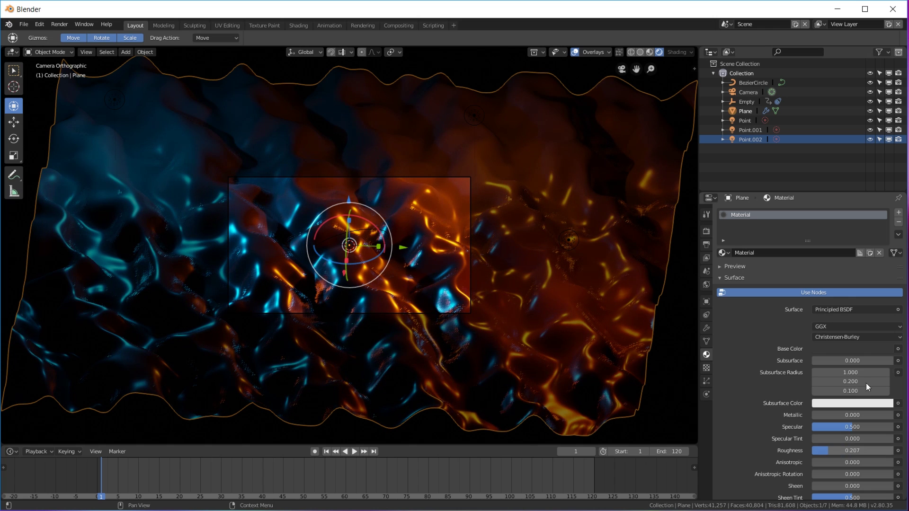
{"action": "left_click", "coordinate": [848, 348]}
{"action": "left_click_drag", "start_coordinate": [886, 267], "coordinate": [886, 272]}
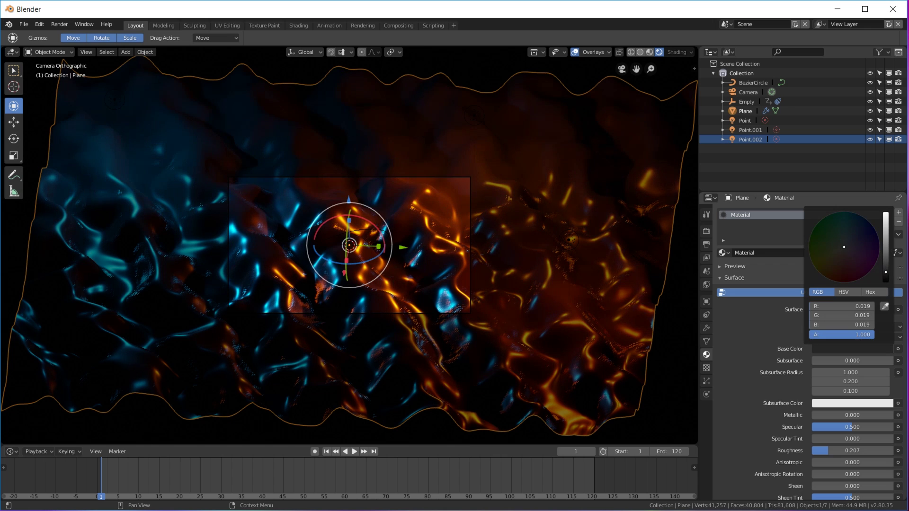
Step: Duplicate the blue light Point.001 and place the copy near the camera frame's top
{"action": "left_click", "coordinate": [749, 129]}
{"action": "key", "text": "shift+d"}
{"action": "right_click", "coordinate": [304, 124]}
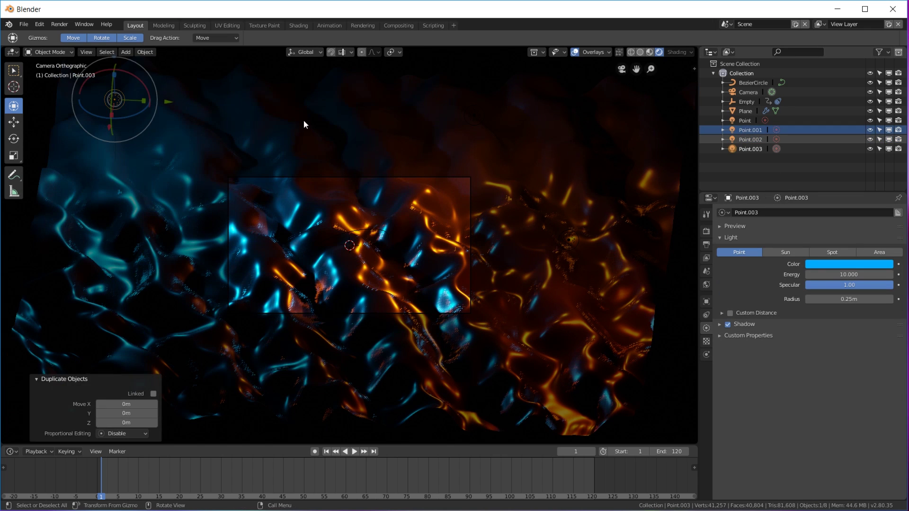
{"action": "key", "text": "g"}
{"action": "left_click", "coordinate": [330, 234]}
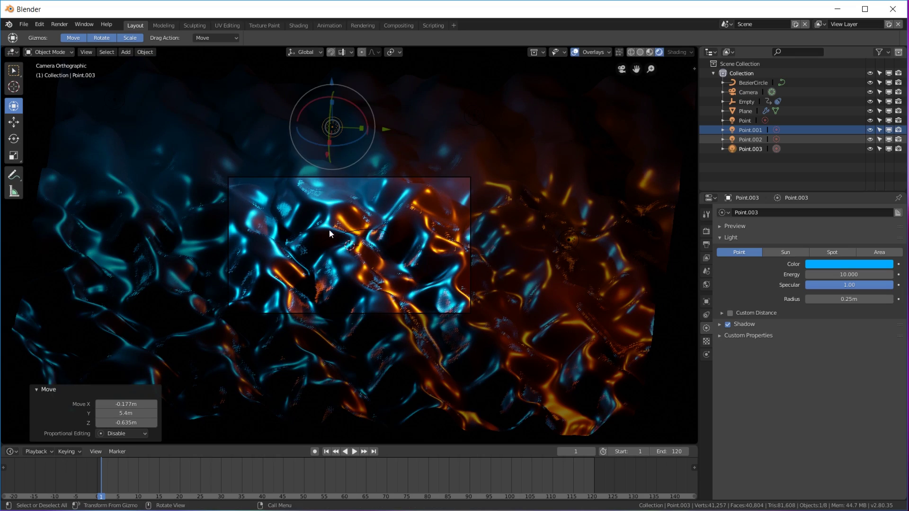
Step: Select Point.003, stop the preview, rewind to frame 1 and reselect the plane
{"action": "left_click", "coordinate": [750, 149]}
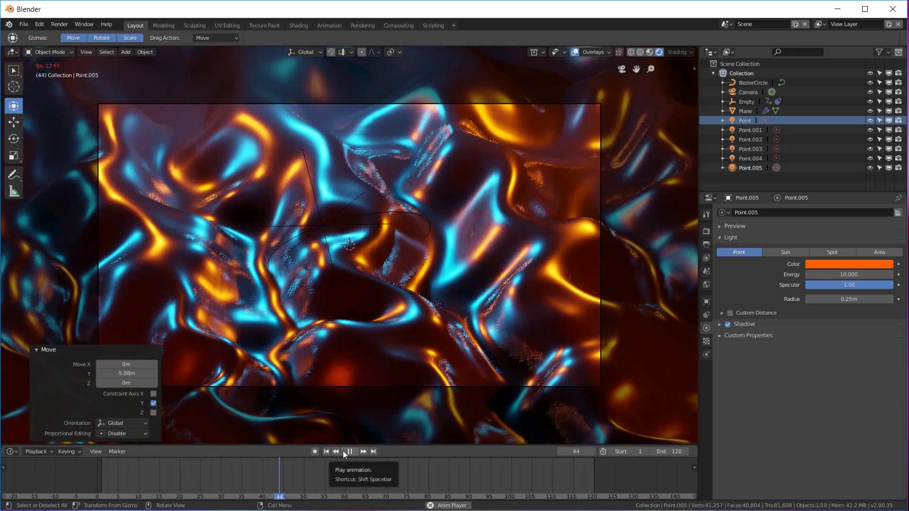
{"action": "left_click", "coordinate": [343, 450]}
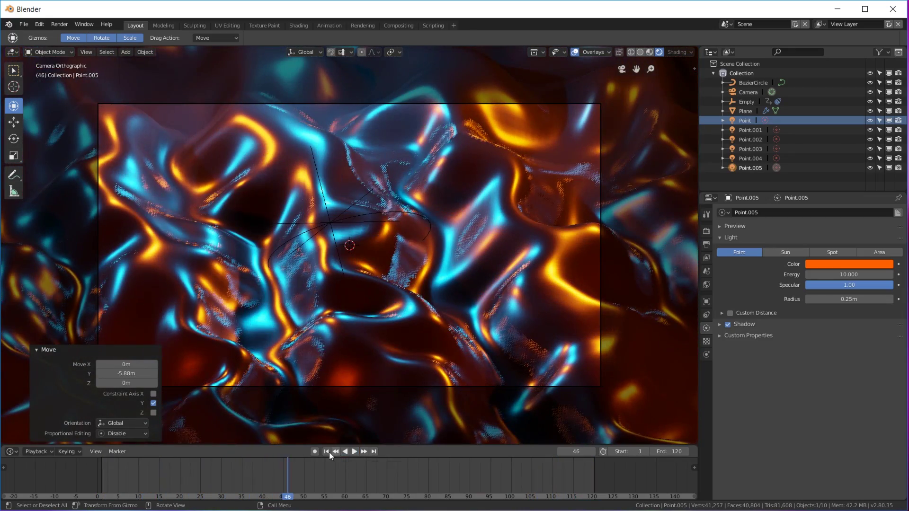
{"action": "left_click", "coordinate": [326, 451]}
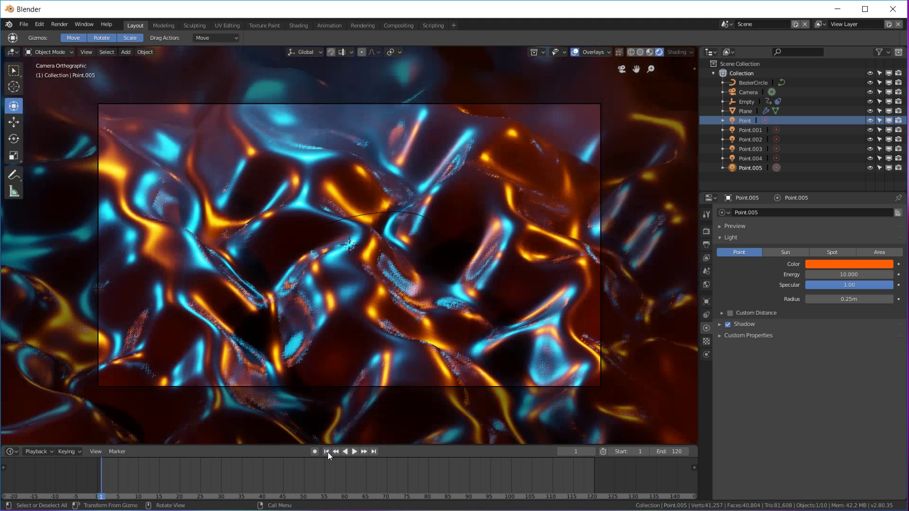
{"action": "left_click", "coordinate": [428, 226]}
{"action": "left_click", "coordinate": [428, 225]}
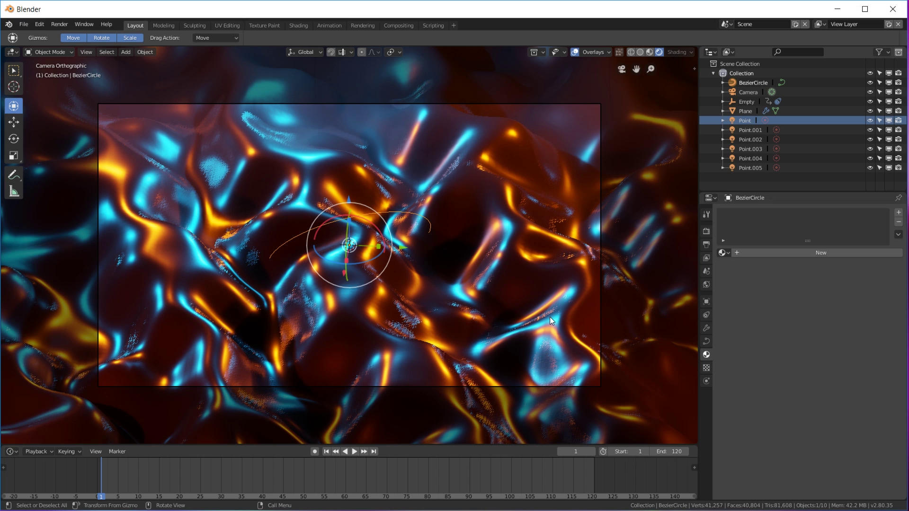
Step: Set output to FFmpeg video with MPEG-4 container and H.264 codec, then play the animation
{"action": "left_click", "coordinate": [707, 244]}
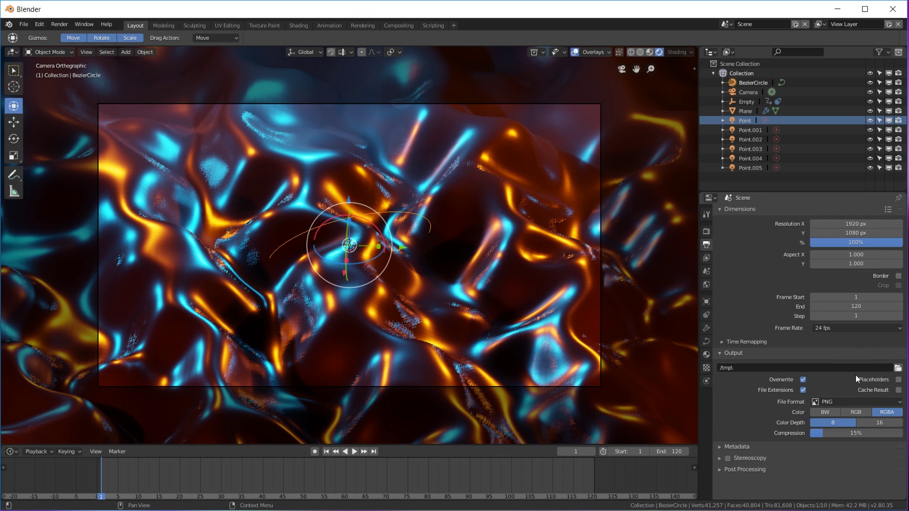
{"action": "left_click", "coordinate": [839, 402]}
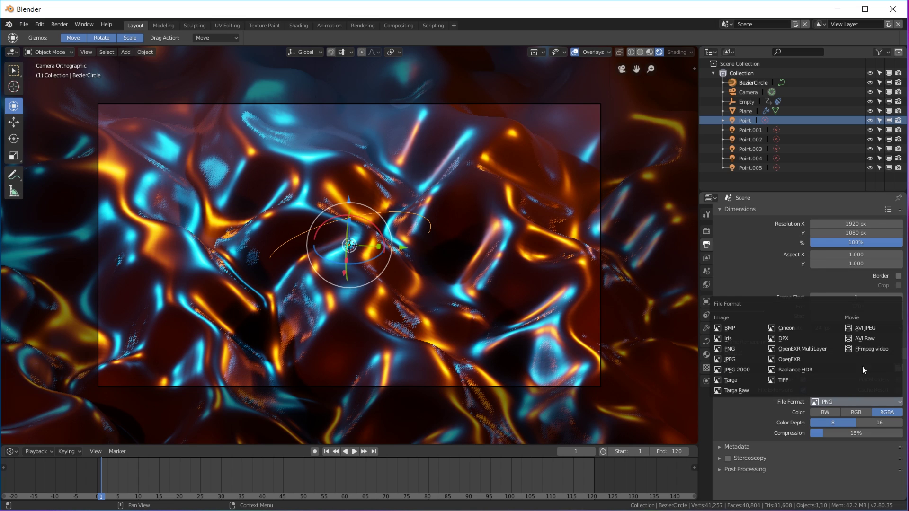
{"action": "left_click", "coordinate": [867, 350]}
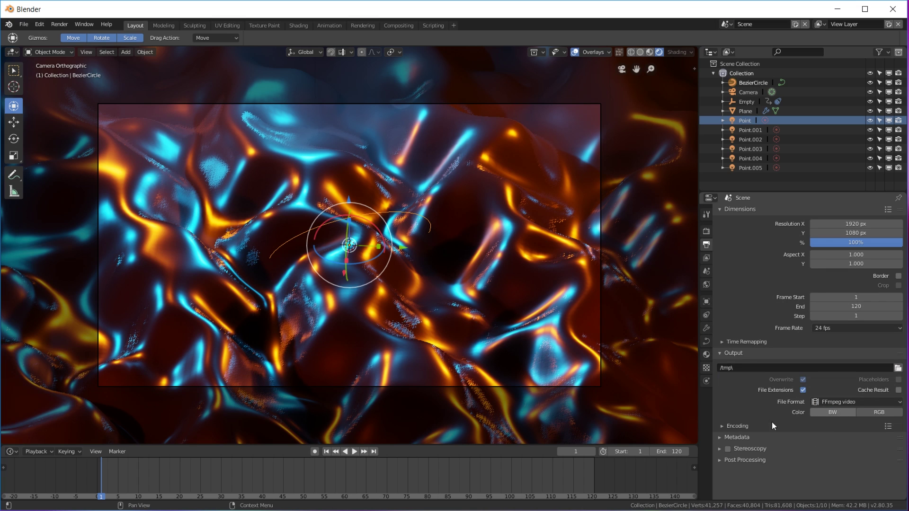
{"action": "left_click", "coordinate": [744, 426]}
{"action": "scroll", "coordinate": [743, 428], "scroll_direction": "down", "scroll_amount": 5}
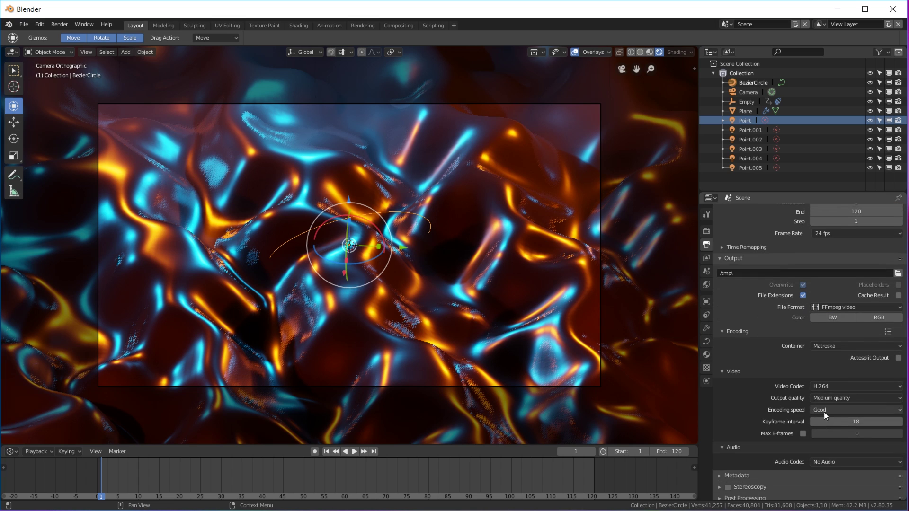
{"action": "left_click", "coordinate": [841, 348]}
{"action": "left_click", "coordinate": [833, 315]}
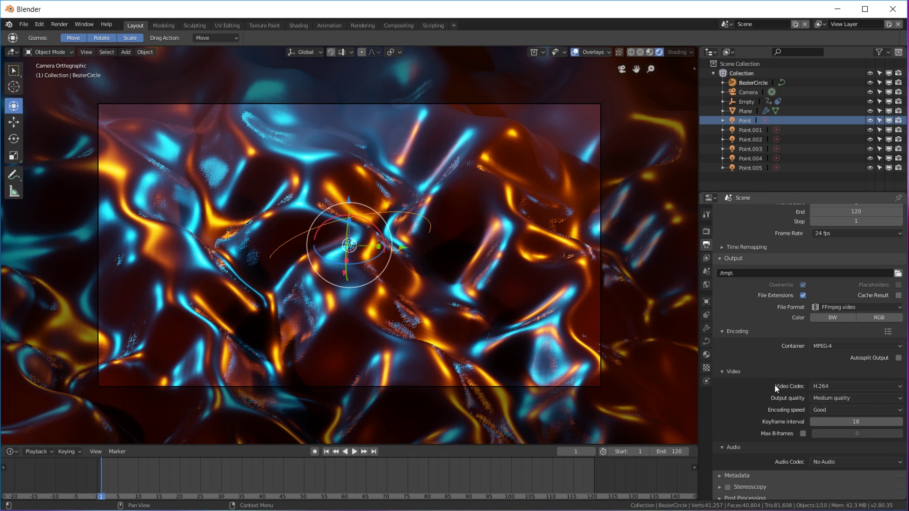
{"action": "scroll", "coordinate": [848, 363], "scroll_direction": "up", "scroll_amount": 5}
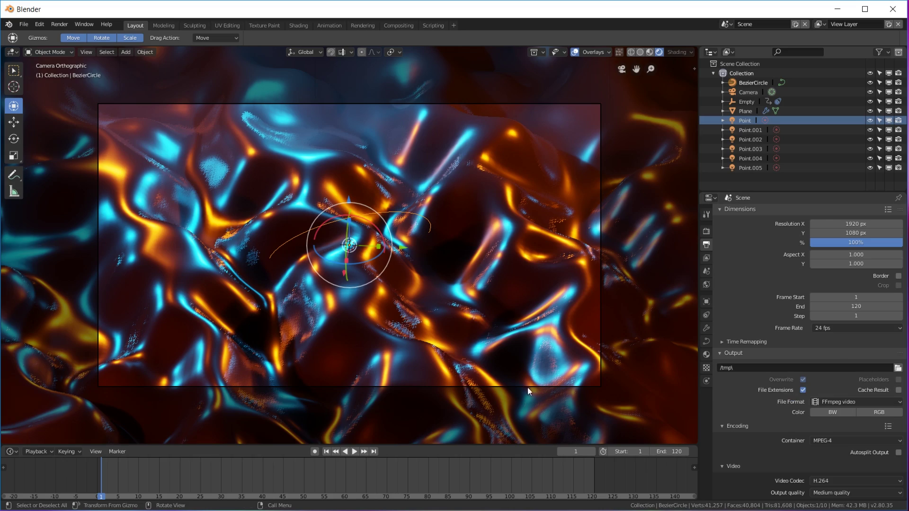
{"action": "left_click", "coordinate": [354, 453]}
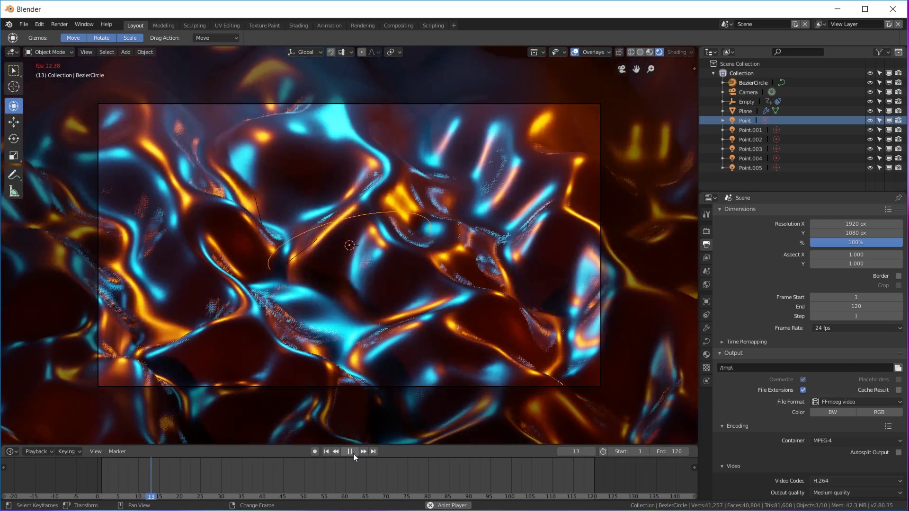